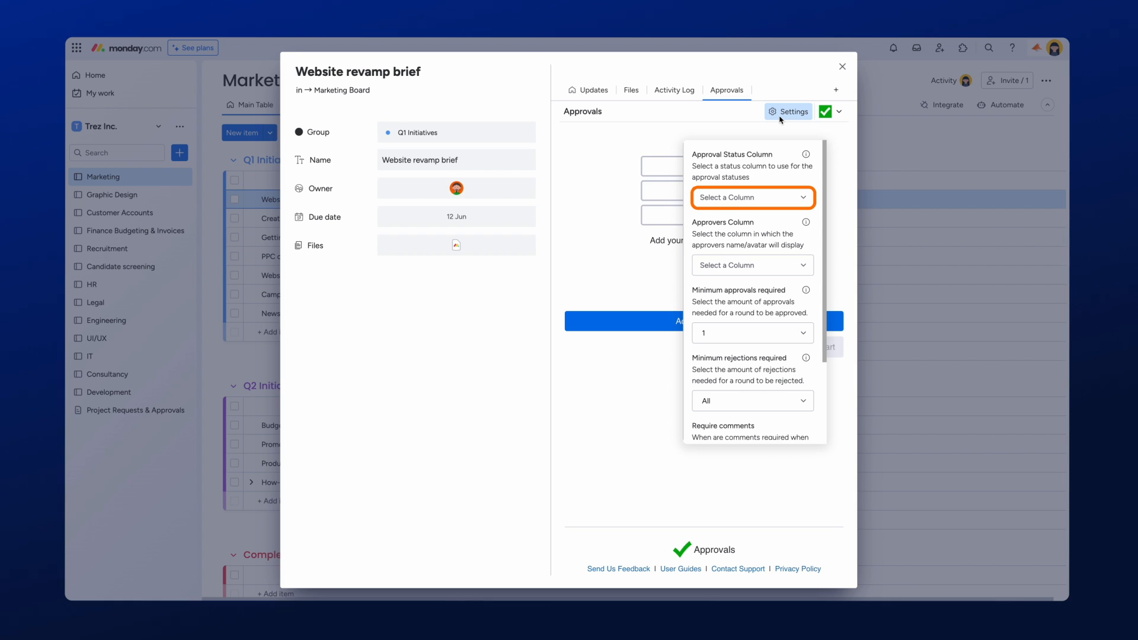
# Create new columns for the approval status and the approvers in the Approvals settings of the Website revamp brief, and close the item.
pyautogui.click(803, 197)
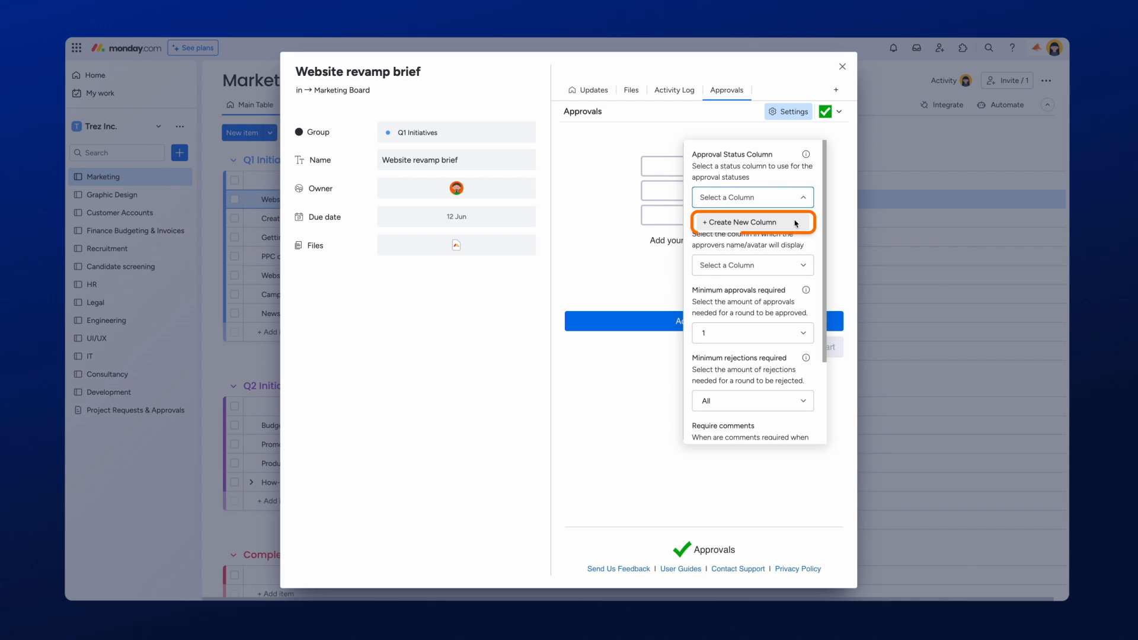
pyautogui.click(796, 222)
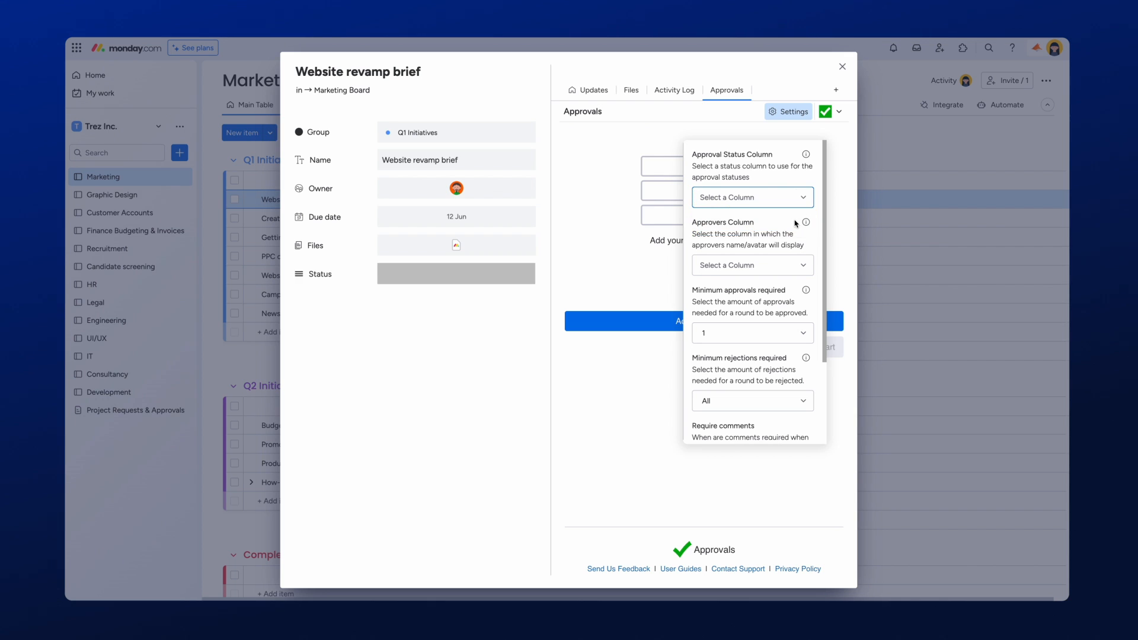
pyautogui.click(804, 266)
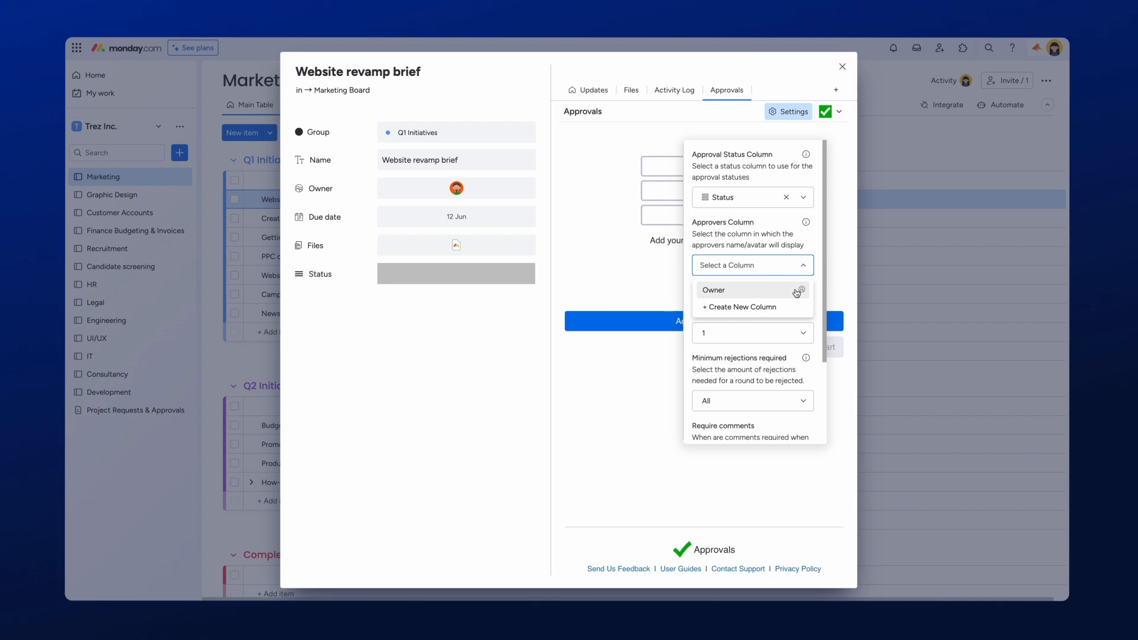
pyautogui.click(793, 306)
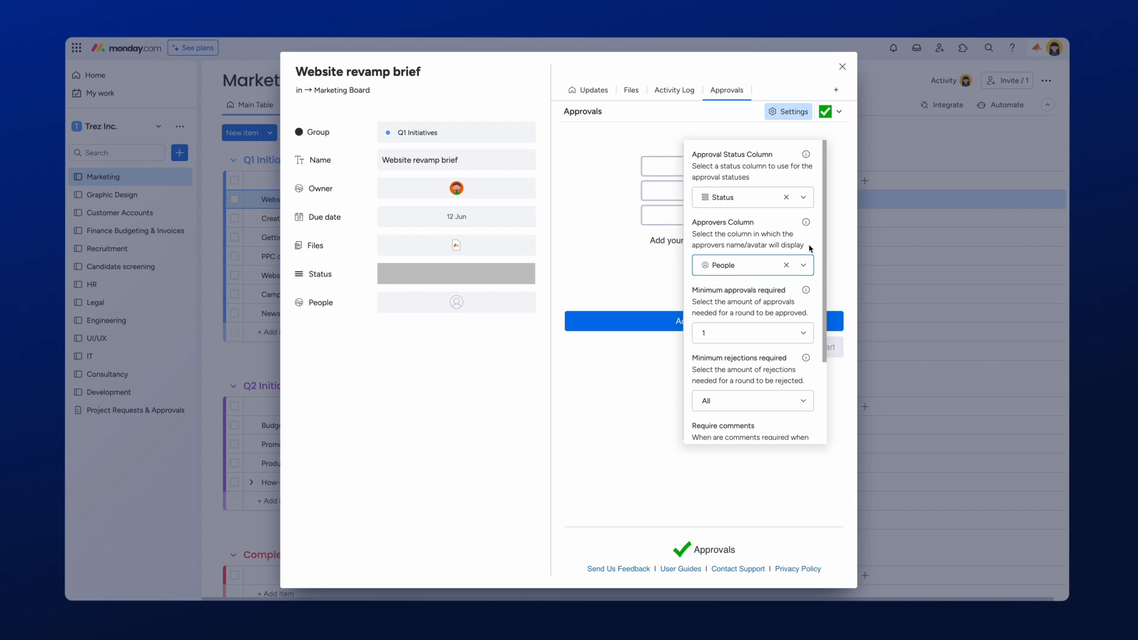
pyautogui.click(842, 71)
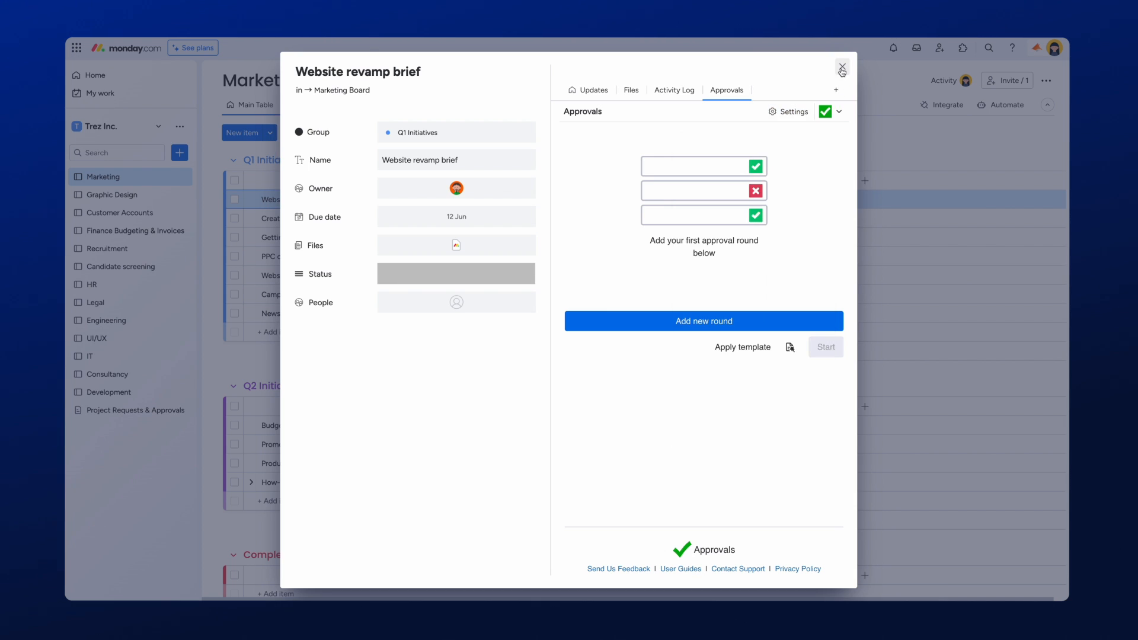
pyautogui.click(842, 67)
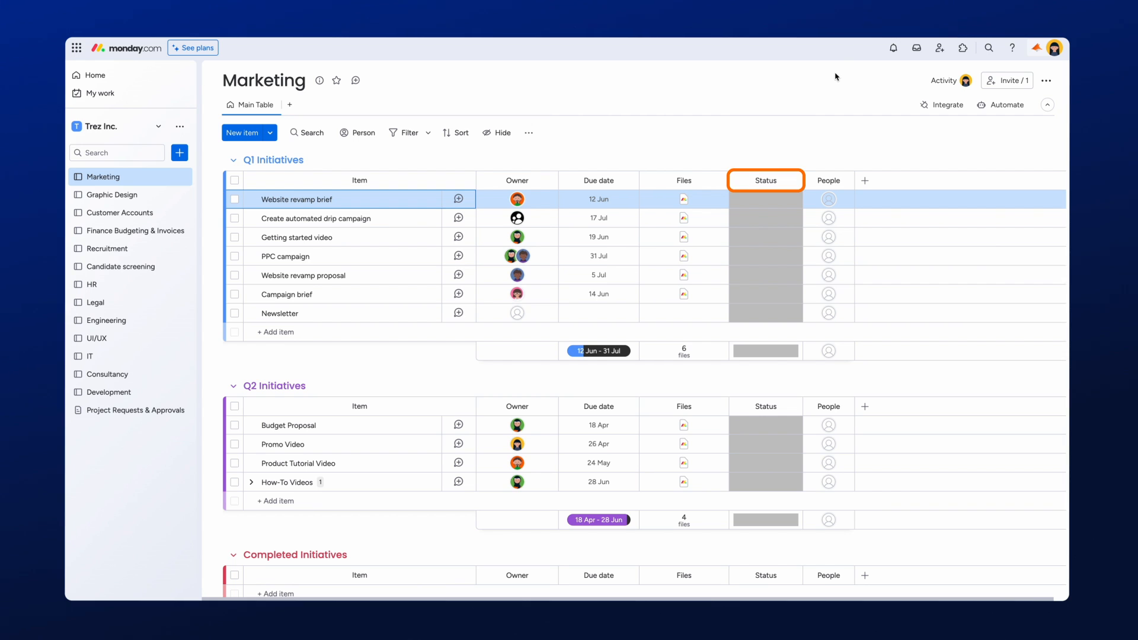
# Rename the board's Status column to "Approval Status" and its People column to "Approvers".
pyautogui.click(757, 180)
pyautogui.write('Approval')
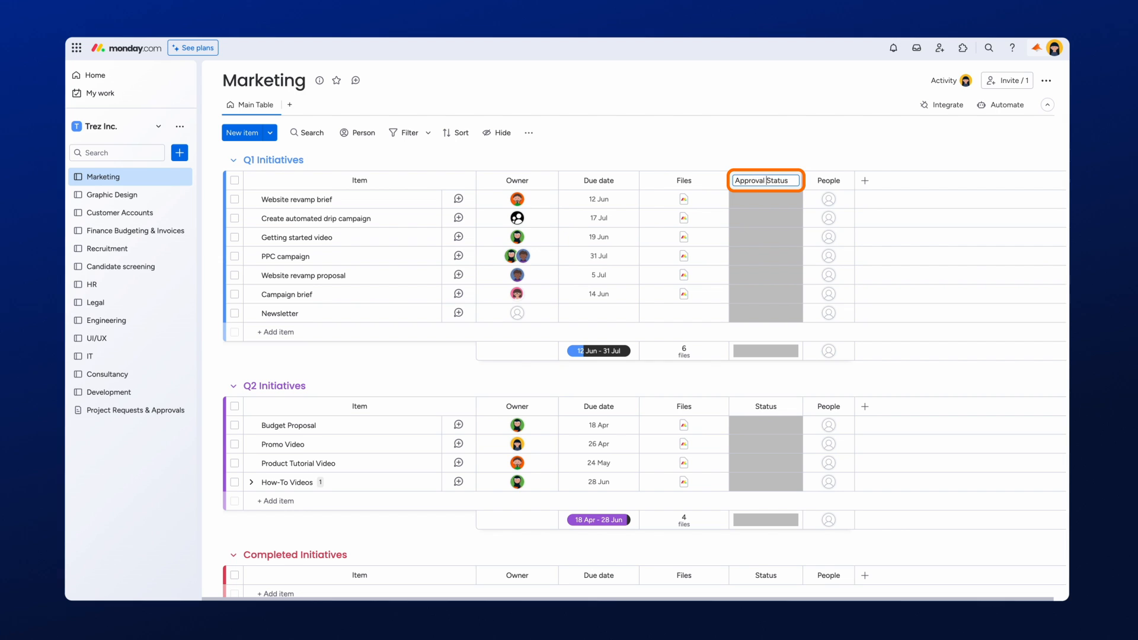
pyautogui.click(817, 181)
pyautogui.click(829, 181)
pyautogui.moveTo(833, 180); pyautogui.dragTo(808, 180)
pyautogui.write('Approvers')
pyautogui.press('Return')
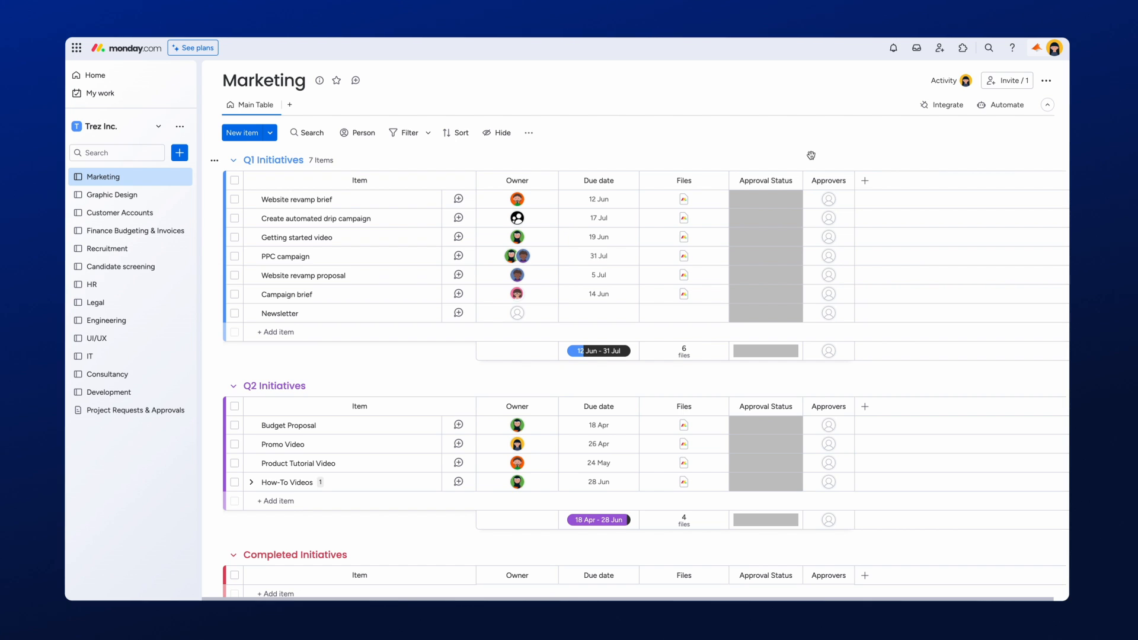
# Rename the Approval Status labels: Working on it to "In review", Done to "Approved", Stuck to "Rejected", and the blank grey one to "Not started".
pyautogui.click(791, 201)
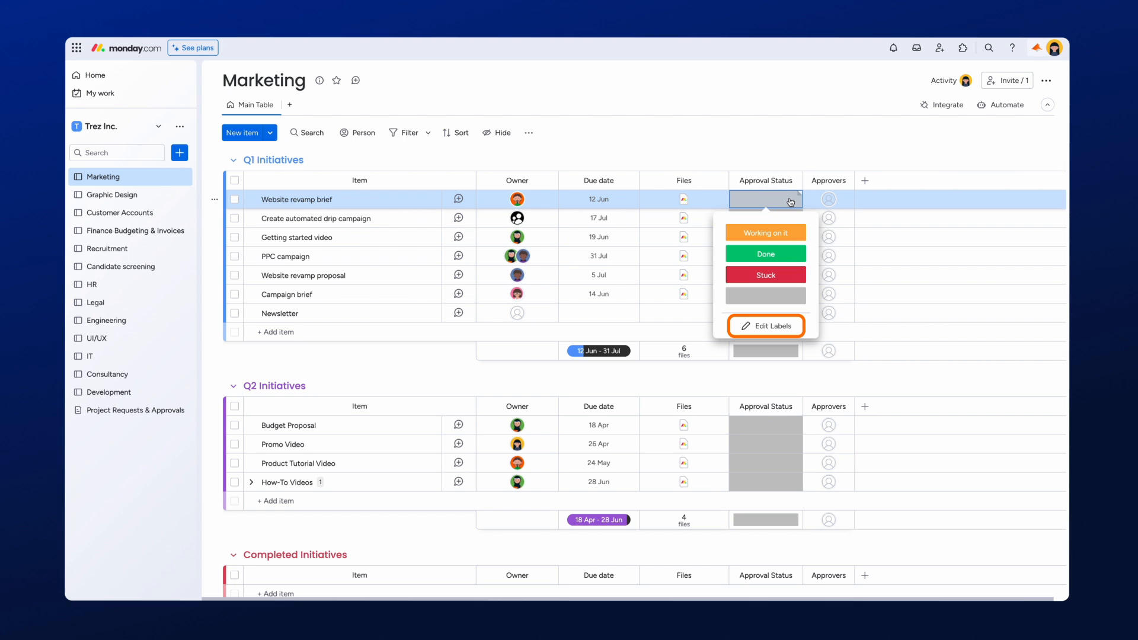
pyautogui.click(768, 325)
pyautogui.click(747, 232)
pyautogui.write('In review')
pyautogui.click(747, 253)
pyautogui.write('Approved')
pyautogui.click(758, 274)
pyautogui.moveTo(764, 275); pyautogui.dragTo(742, 276)
pyautogui.write('Rejected')
pyautogui.click(756, 295)
pyautogui.write('Not started')
# Add a purple "Pending review" label to the Approval Status column and apply the label changes.
pyautogui.click(736, 317)
pyautogui.click(736, 323)
pyautogui.click(789, 358)
pyautogui.write('Pending review')
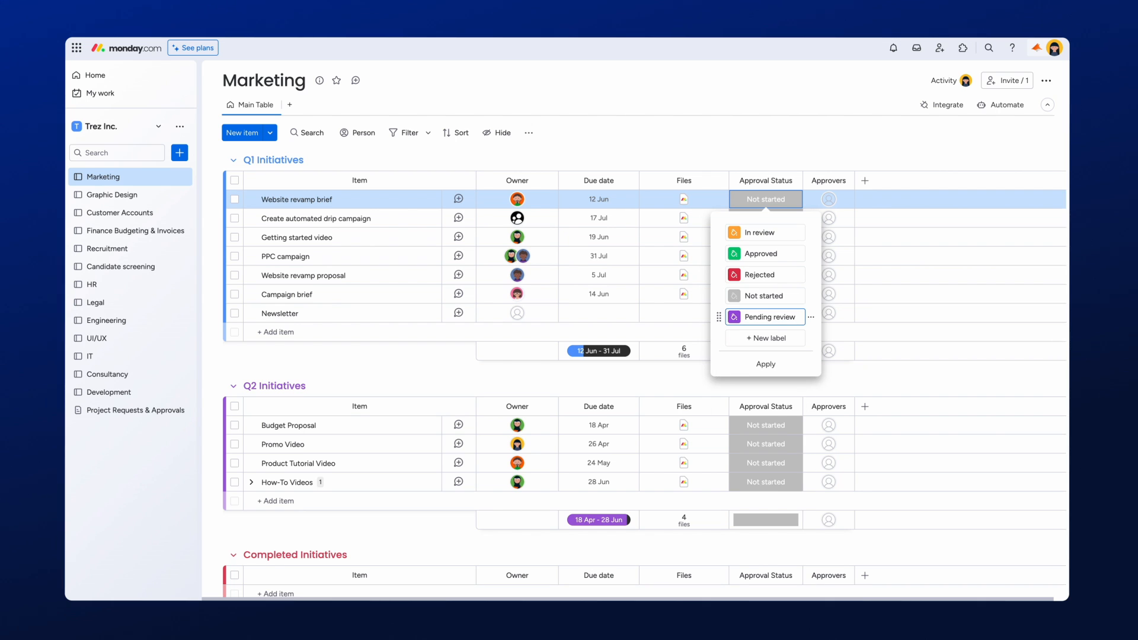
pyautogui.click(771, 364)
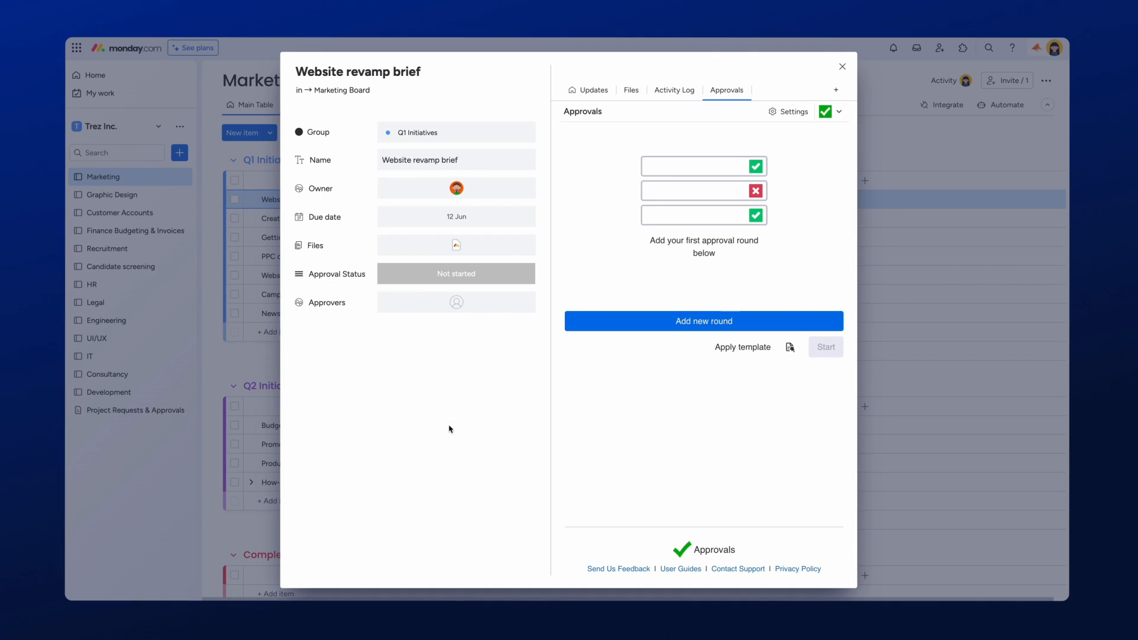
# Set the minimum approvals required for a round to 2 in the Website revamp brief's Approvals settings.
pyautogui.click(788, 111)
pyautogui.scroll(-3, 787, 222)
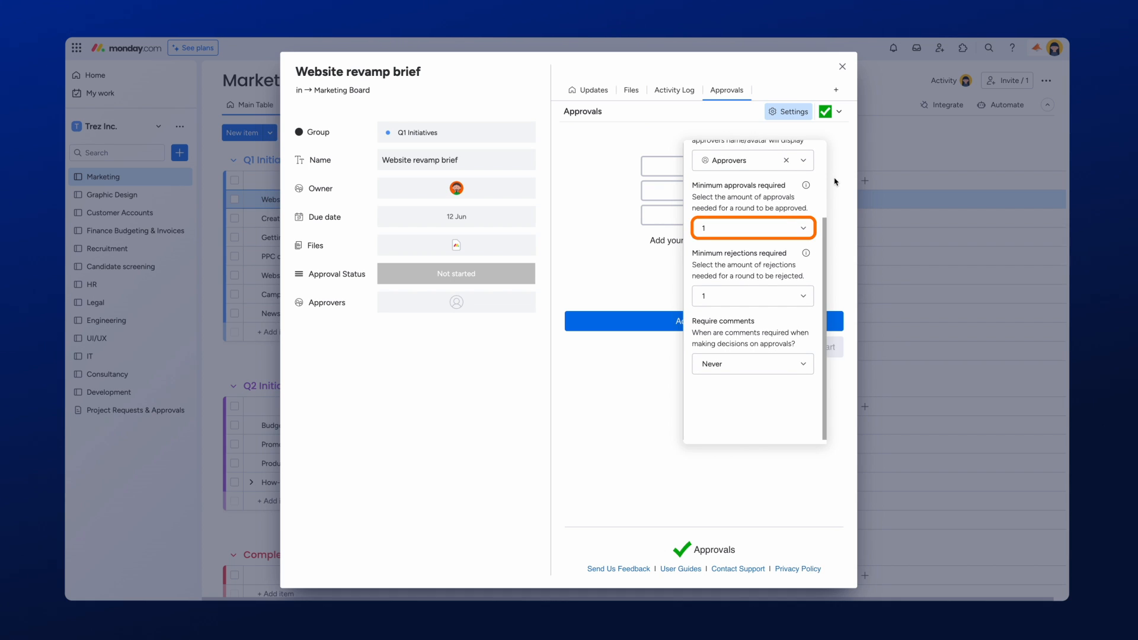
pyautogui.click(803, 230)
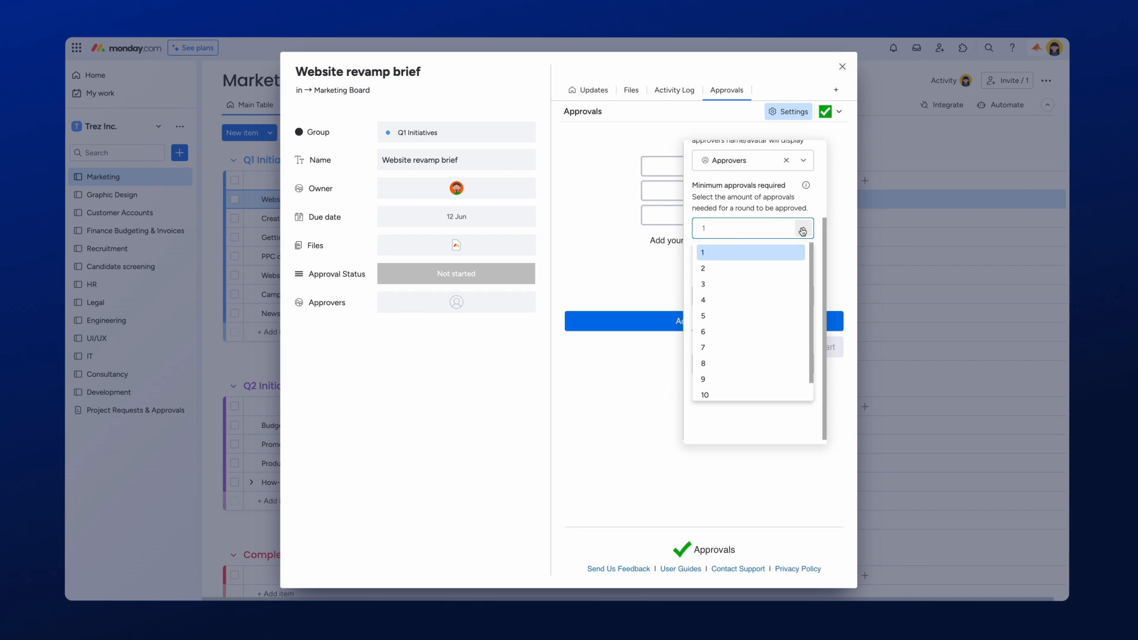
pyautogui.click(779, 270)
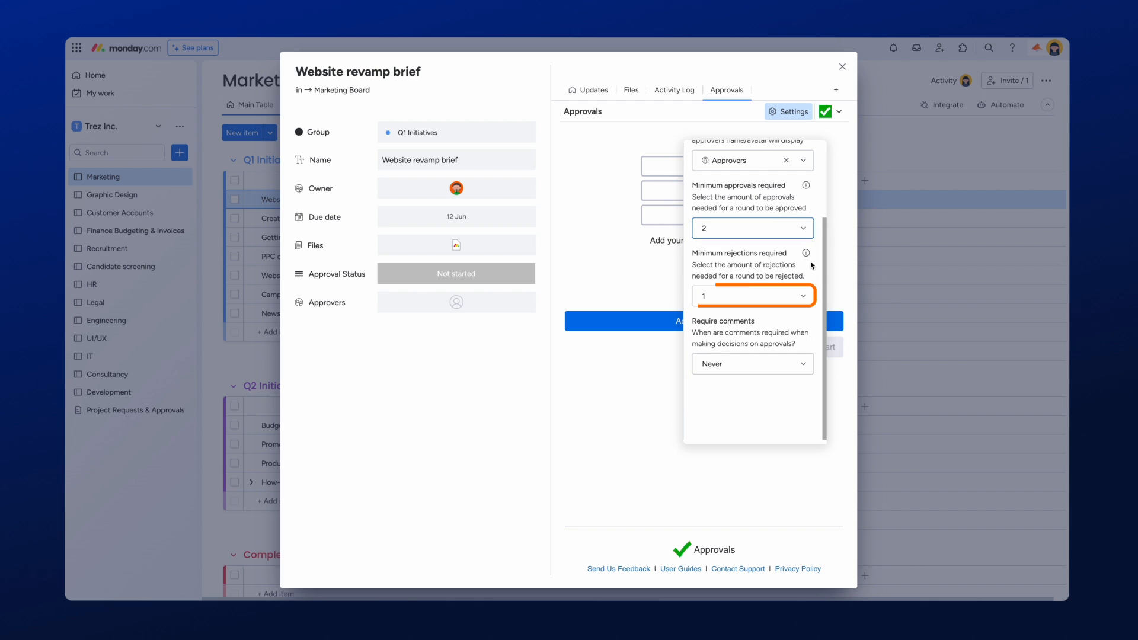
# Set the minimum rejections required to All and require comments Always when making approval decisions.
pyautogui.click(805, 295)
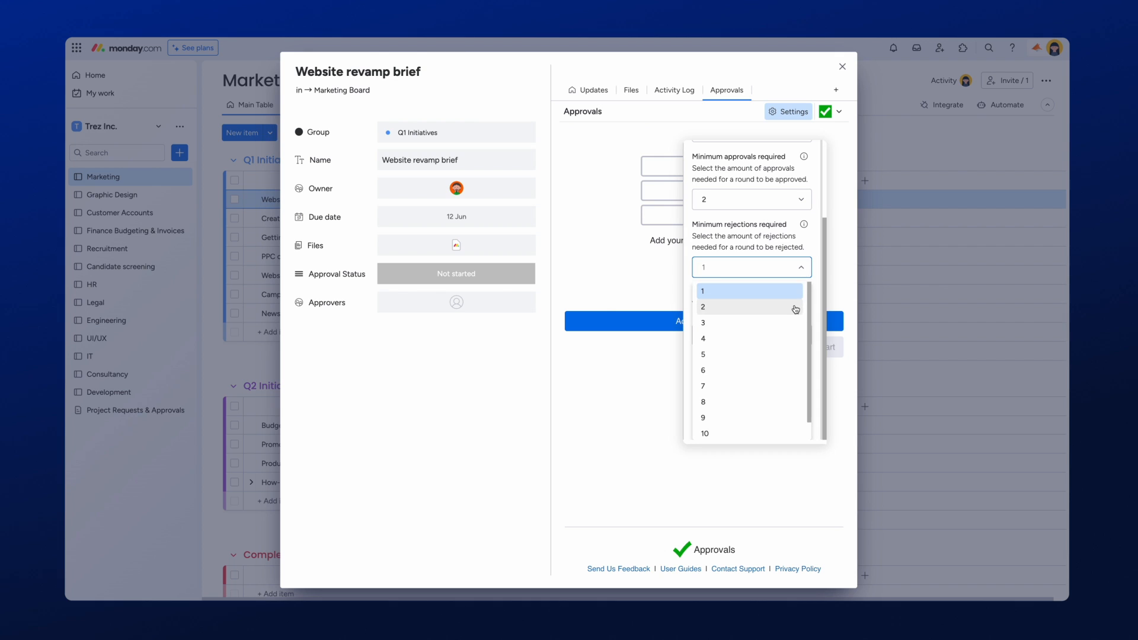
pyautogui.click(758, 429)
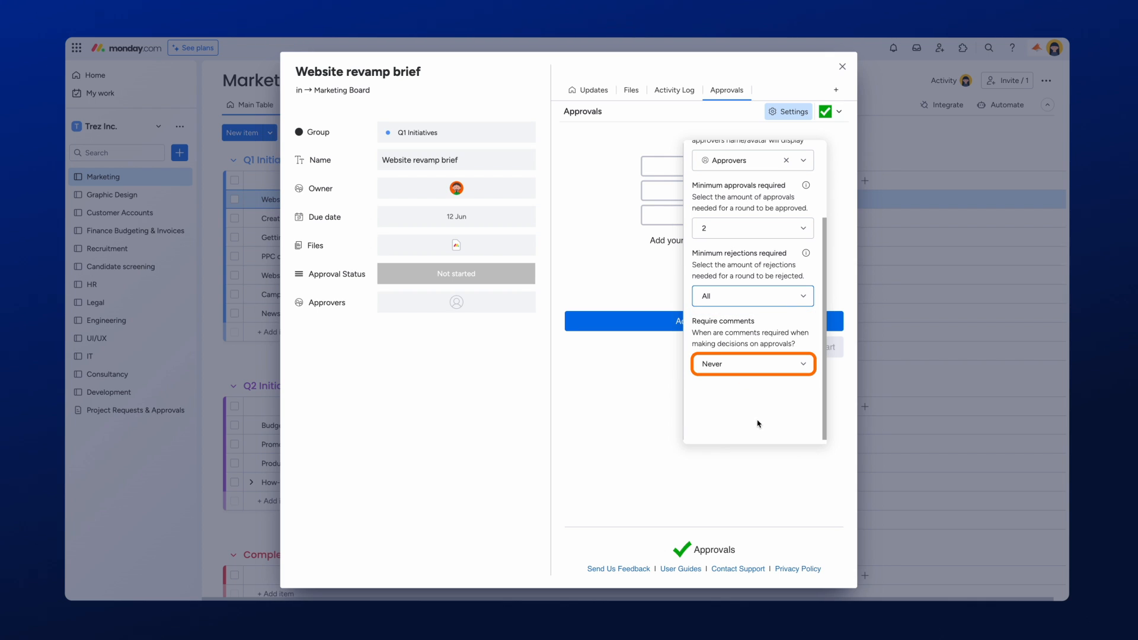
pyautogui.click(803, 364)
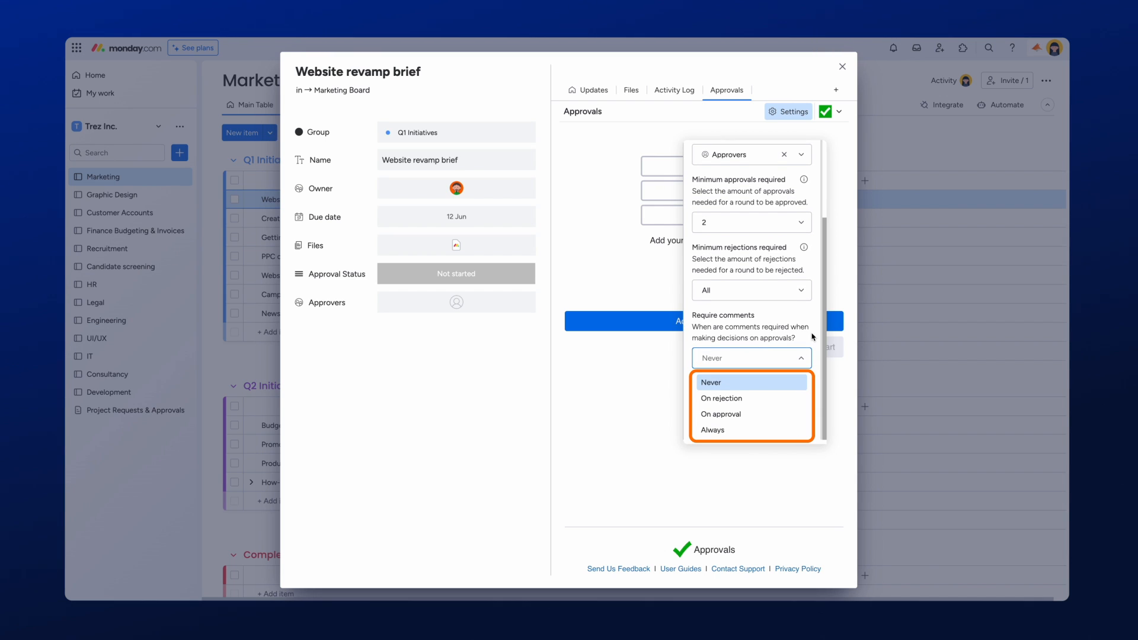
pyautogui.click(783, 429)
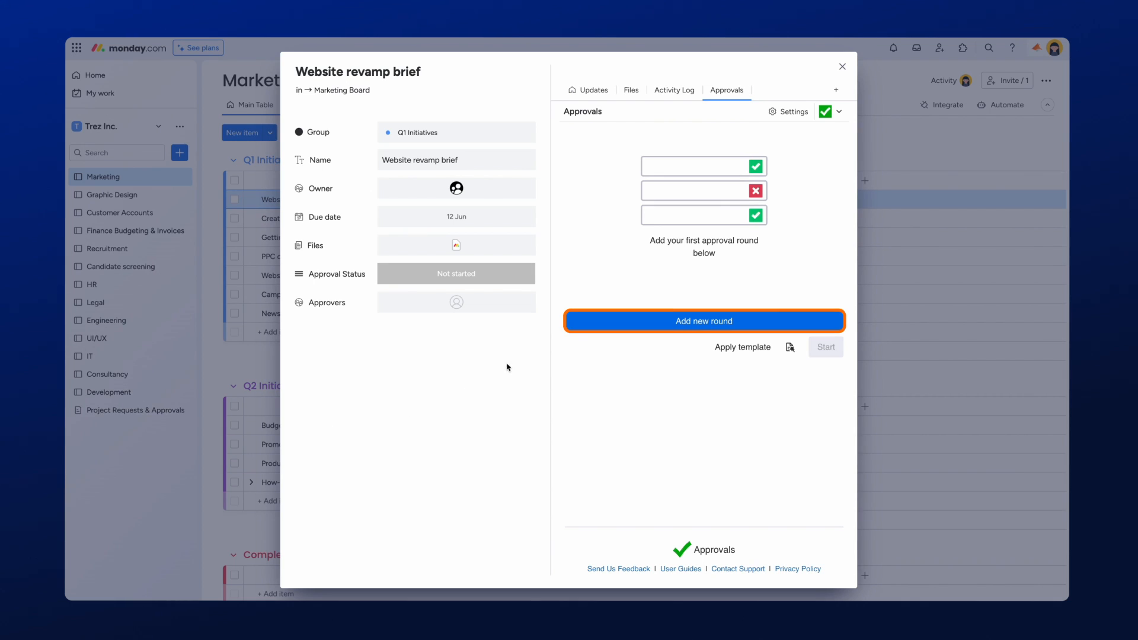
# Add a first approval round to the Website revamp brief and name it "Team review".
pyautogui.click(576, 328)
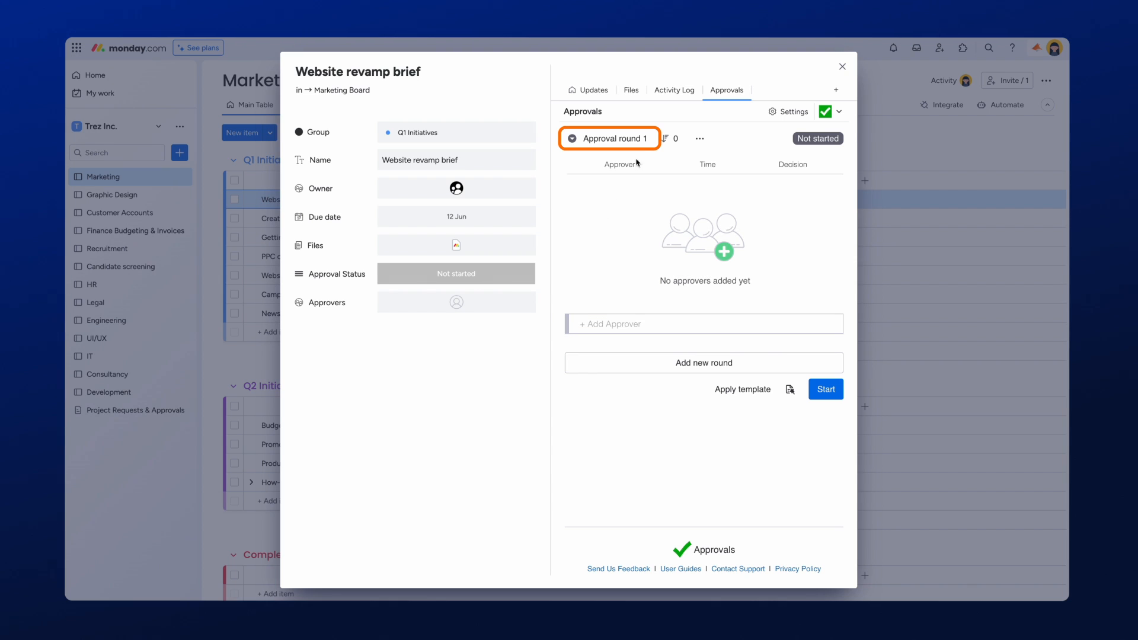
pyautogui.moveTo(645, 141); pyautogui.dragTo(588, 139)
pyautogui.write('Team review')
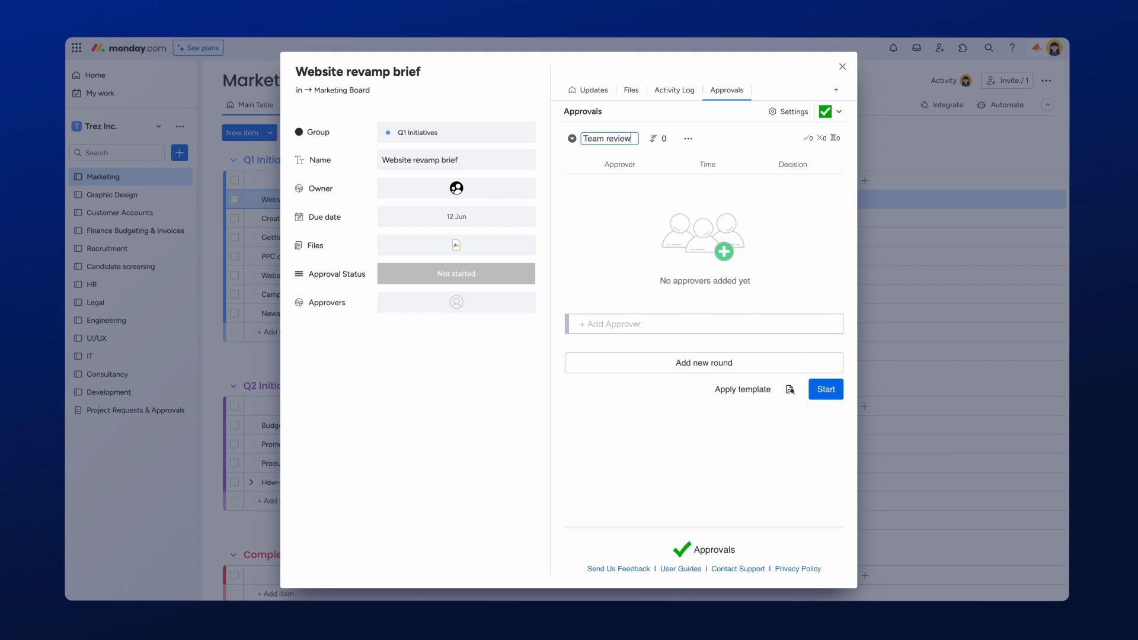
pyautogui.press('Return')
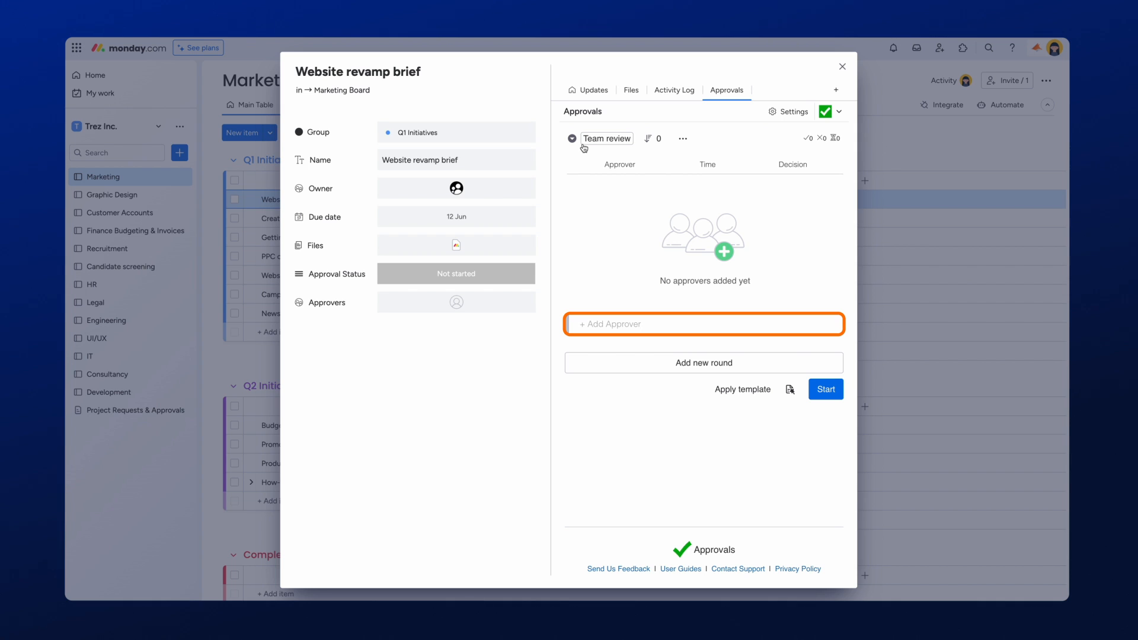
# Add two team members as approvers of the Team review round and start the approval process.
pyautogui.click(572, 324)
pyautogui.write('jenni')
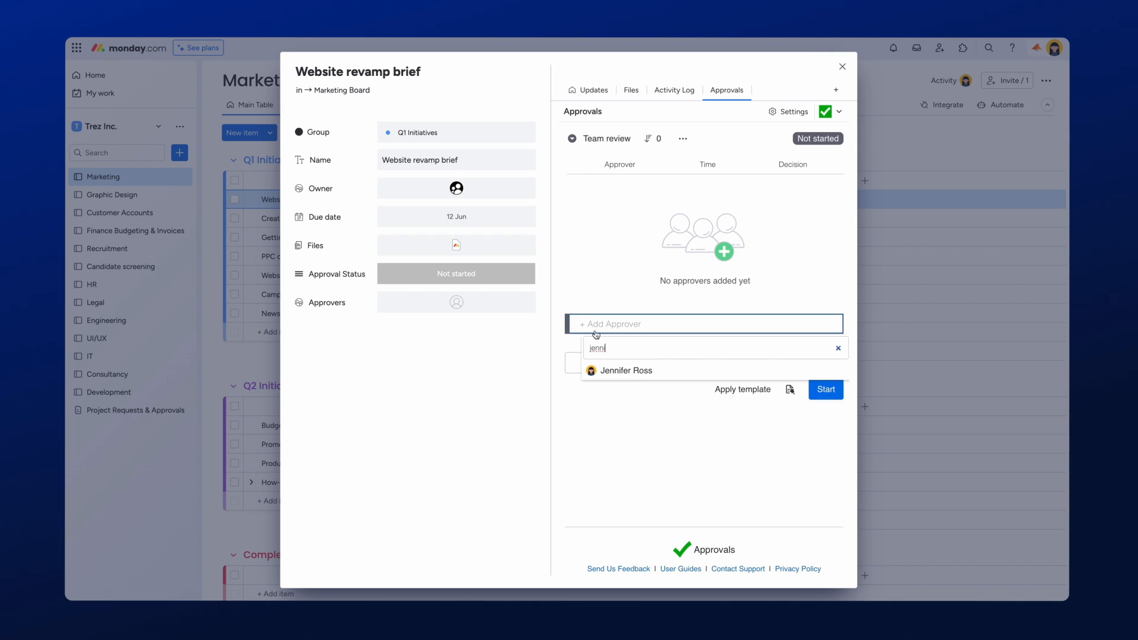
pyautogui.click(609, 371)
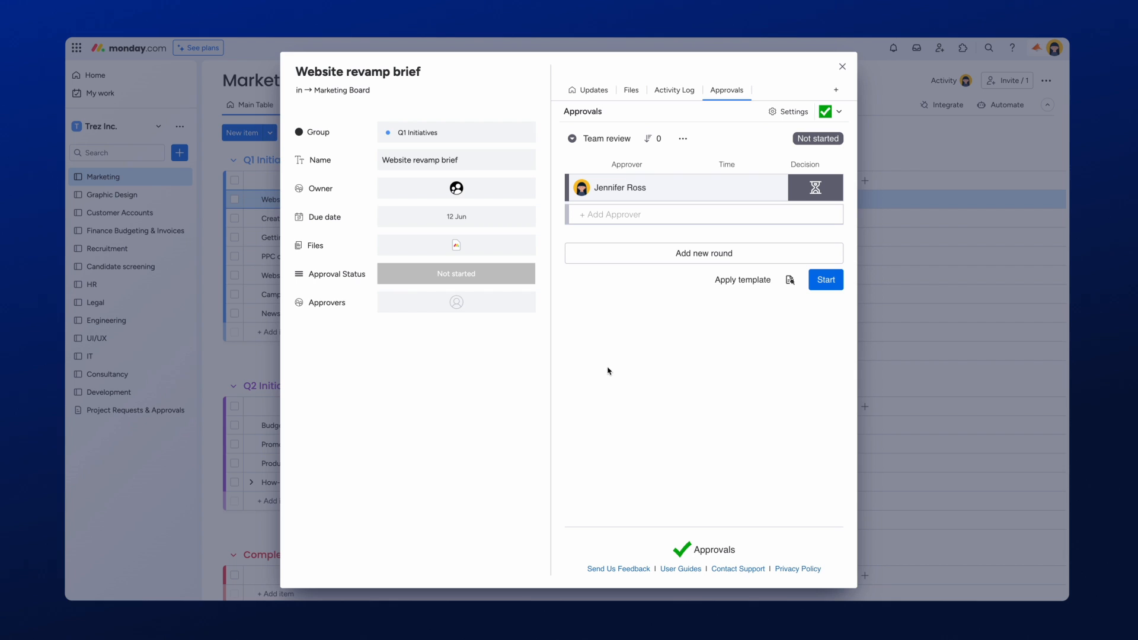
pyautogui.click(631, 218)
pyautogui.write('craig')
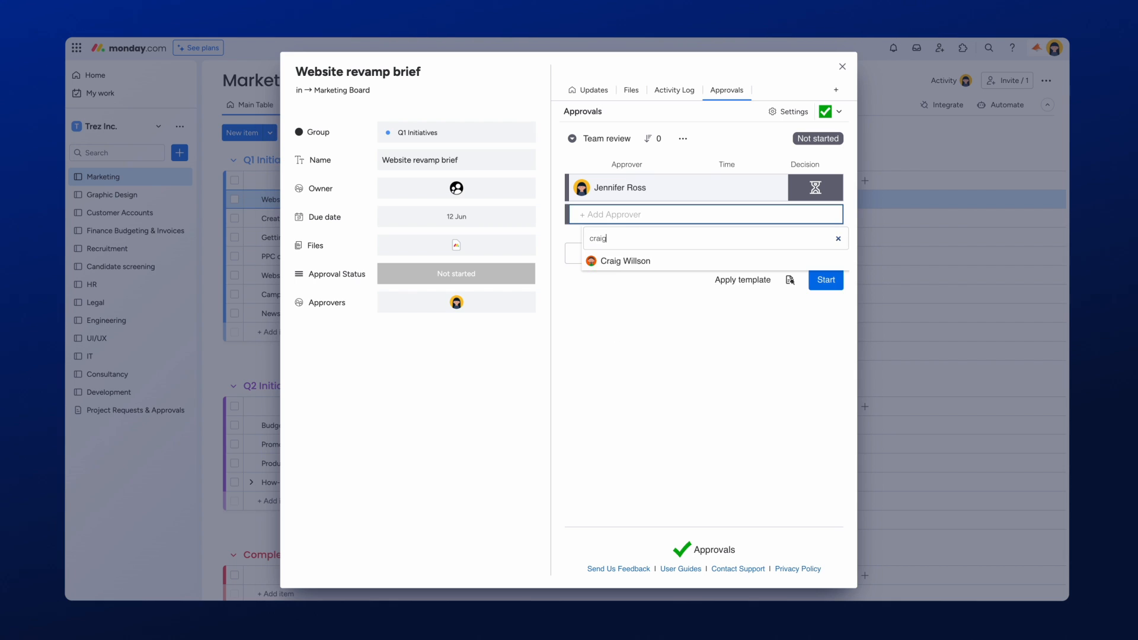
pyautogui.click(635, 261)
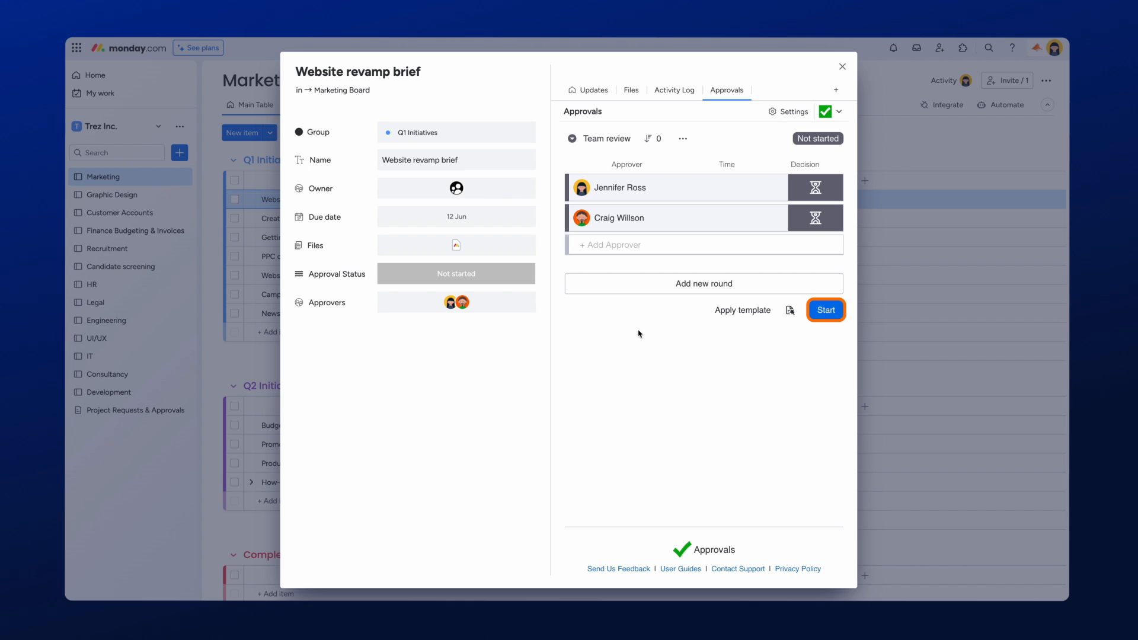
pyautogui.click(821, 318)
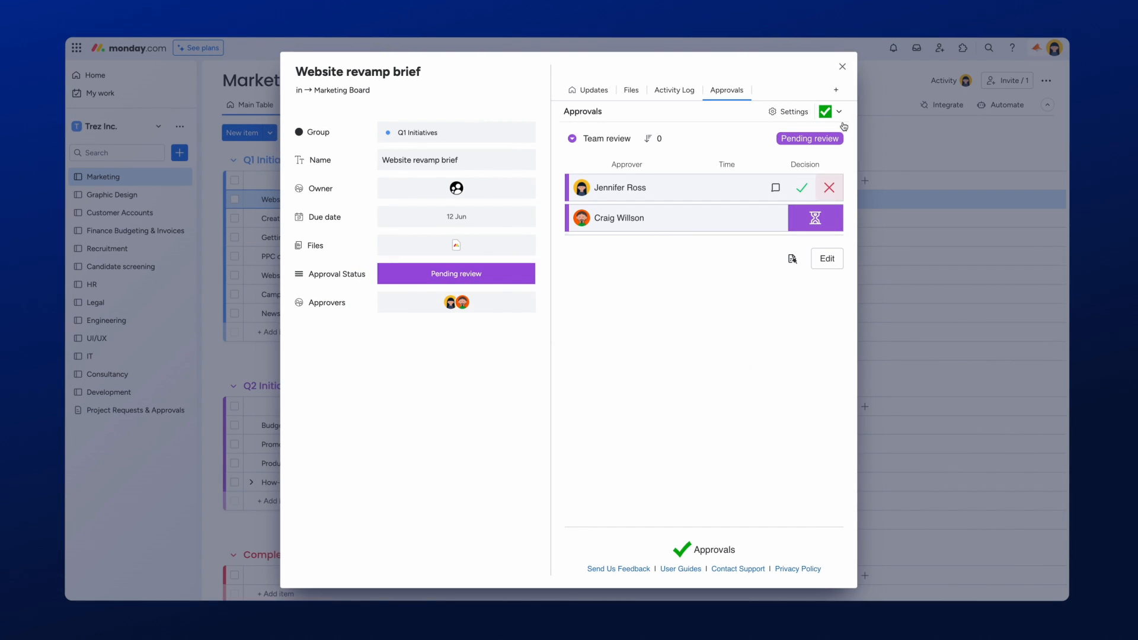
pyautogui.click(842, 67)
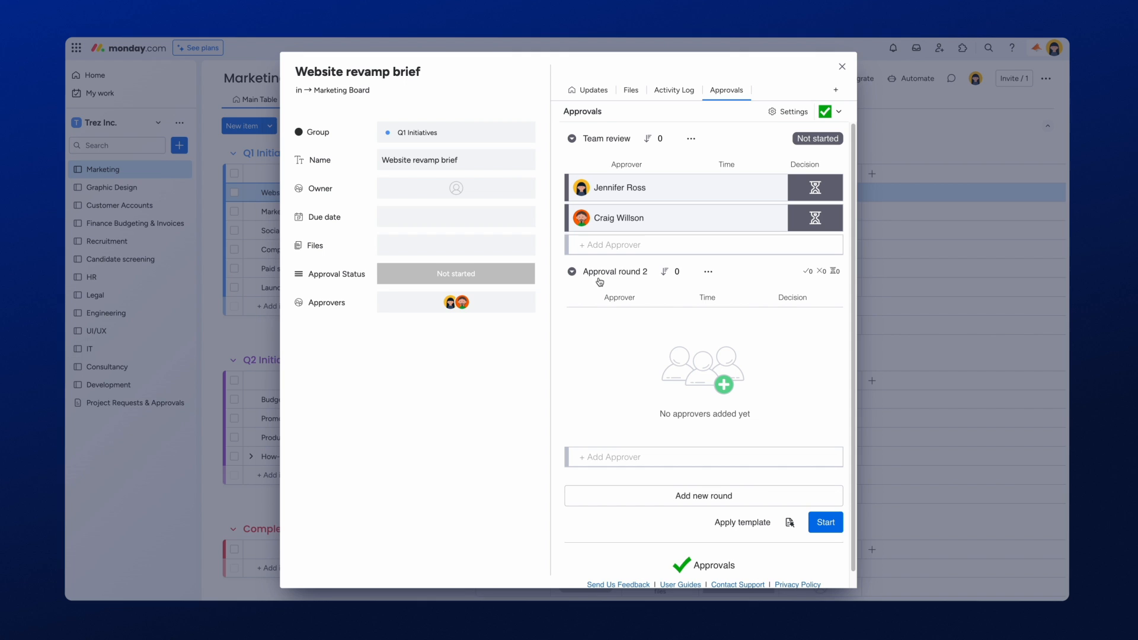
# Rename the second approval round to "Design team review".
pyautogui.click(596, 273)
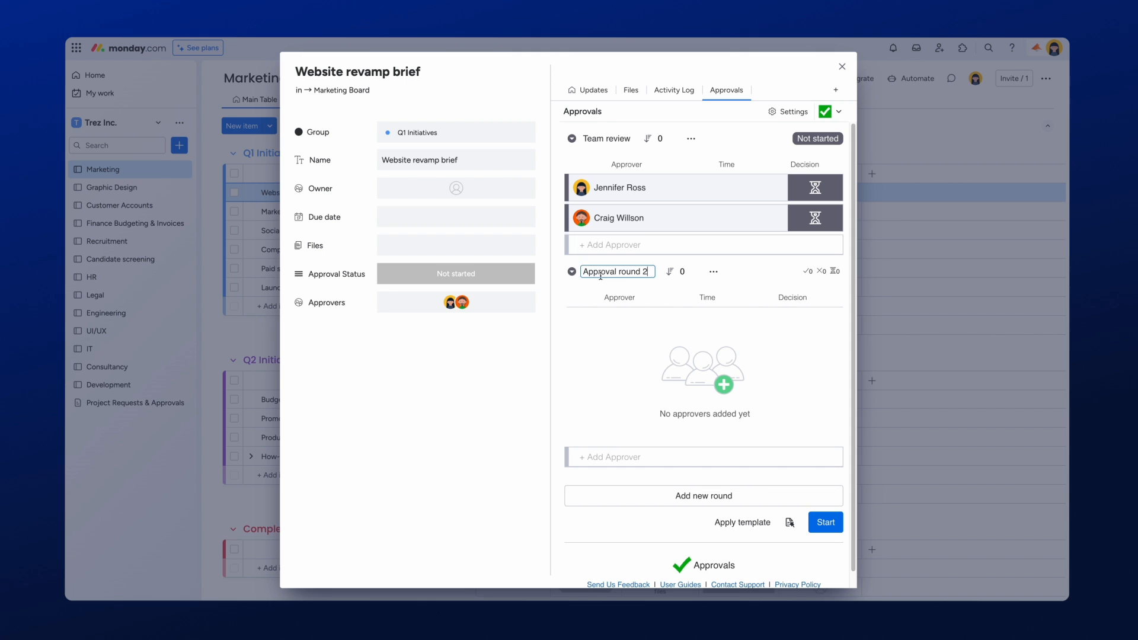
pyautogui.hotkey('ctrl', 'a')
pyautogui.write('Design te')
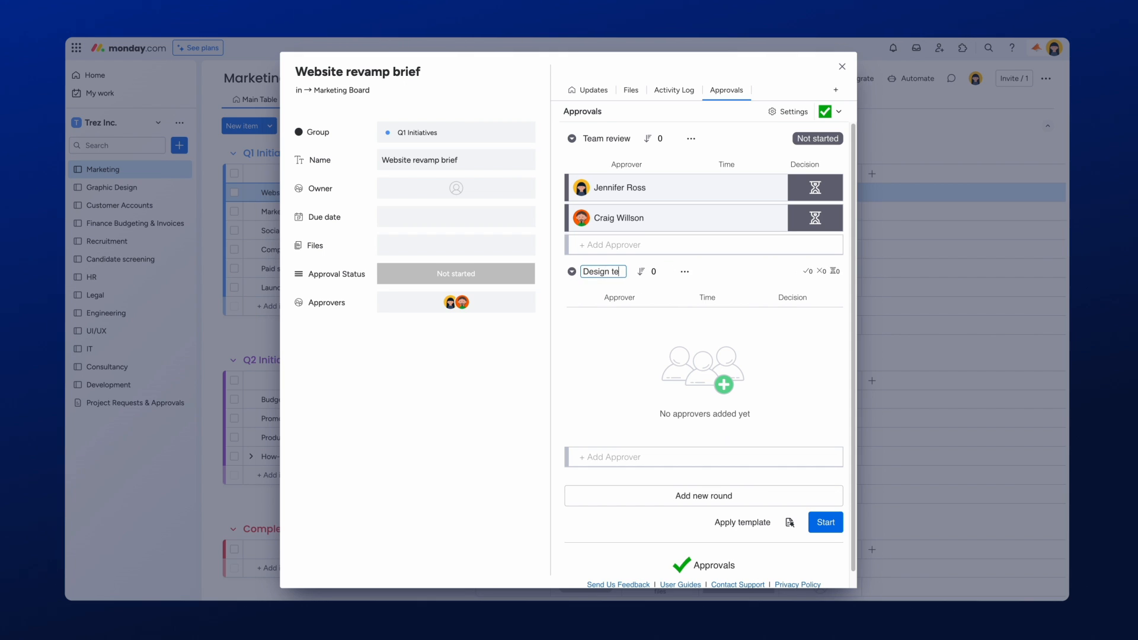
pyautogui.write('am review')
pyautogui.press('Return')
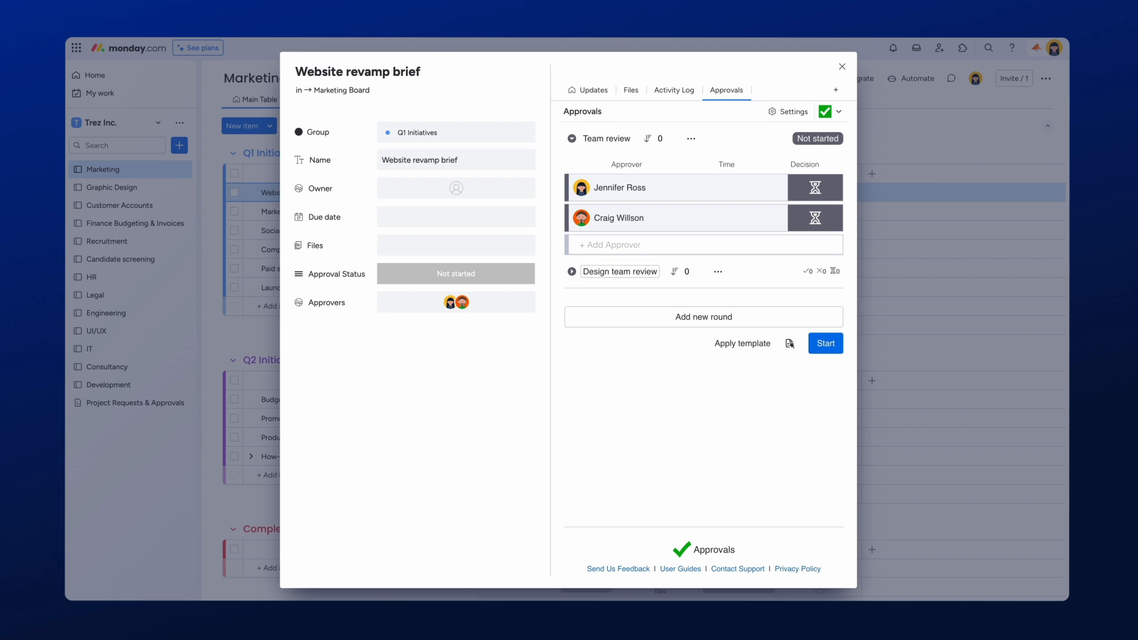
# Expand the Design team review round and add two team members as its approvers.
pyautogui.click(572, 272)
pyautogui.click(598, 455)
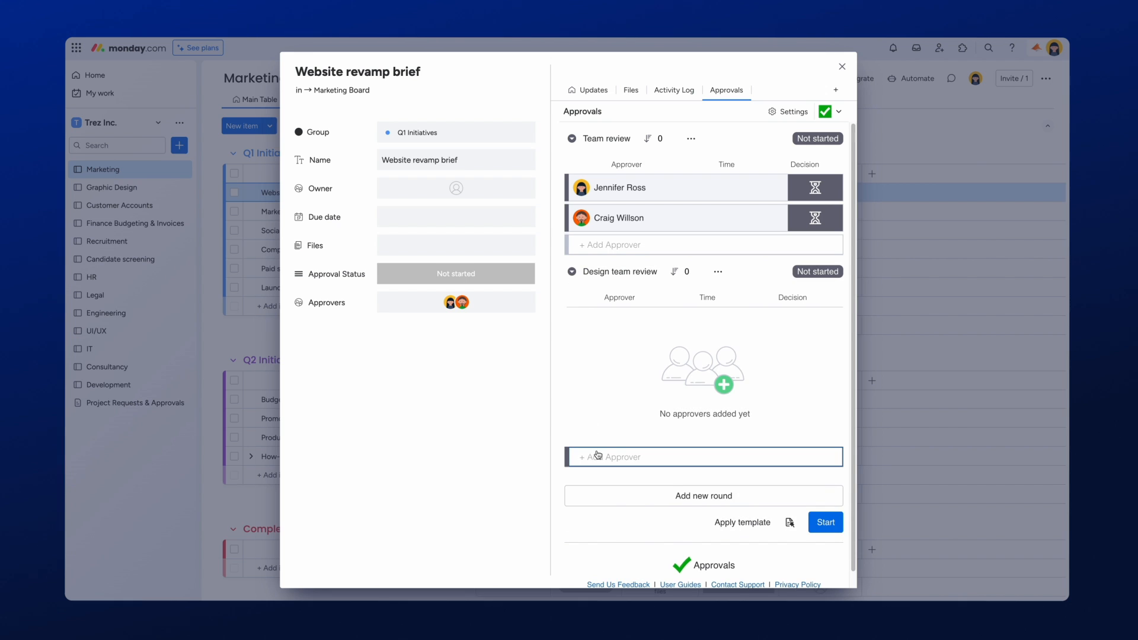
pyautogui.write('ammaa')
pyautogui.click(611, 504)
pyautogui.click(616, 353)
pyautogui.write('ben')
pyautogui.click(618, 394)
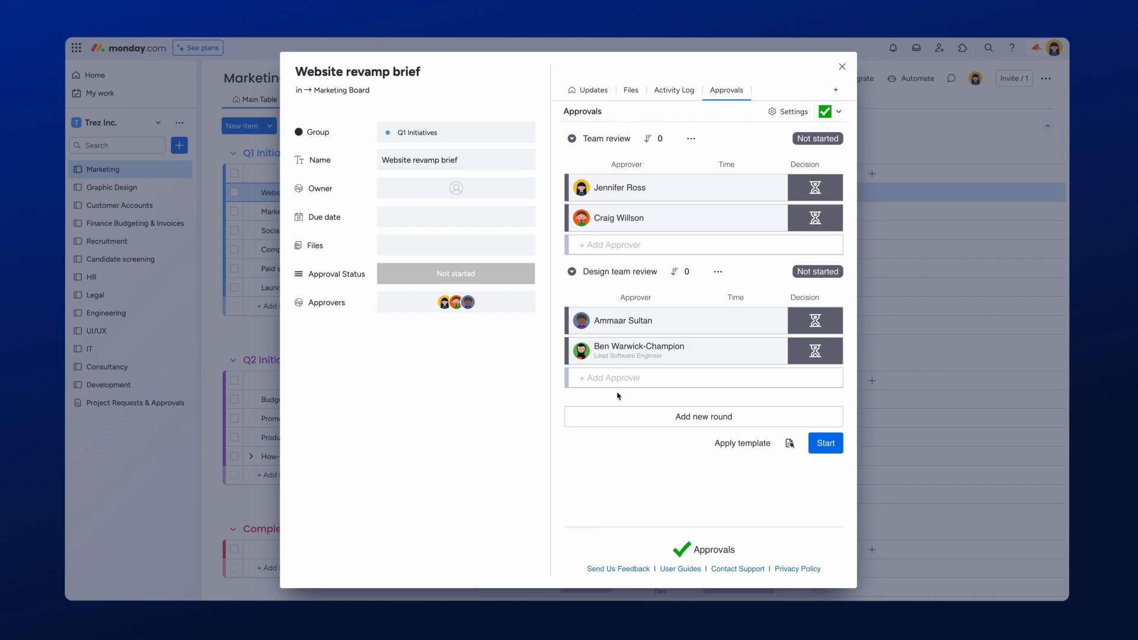
# Add a third approval round and name it "Line manager review".
pyautogui.click(618, 412)
pyautogui.scroll(-3, 619, 411)
pyautogui.click(640, 271)
pyautogui.write('Line manager review')
pyautogui.press('Return')
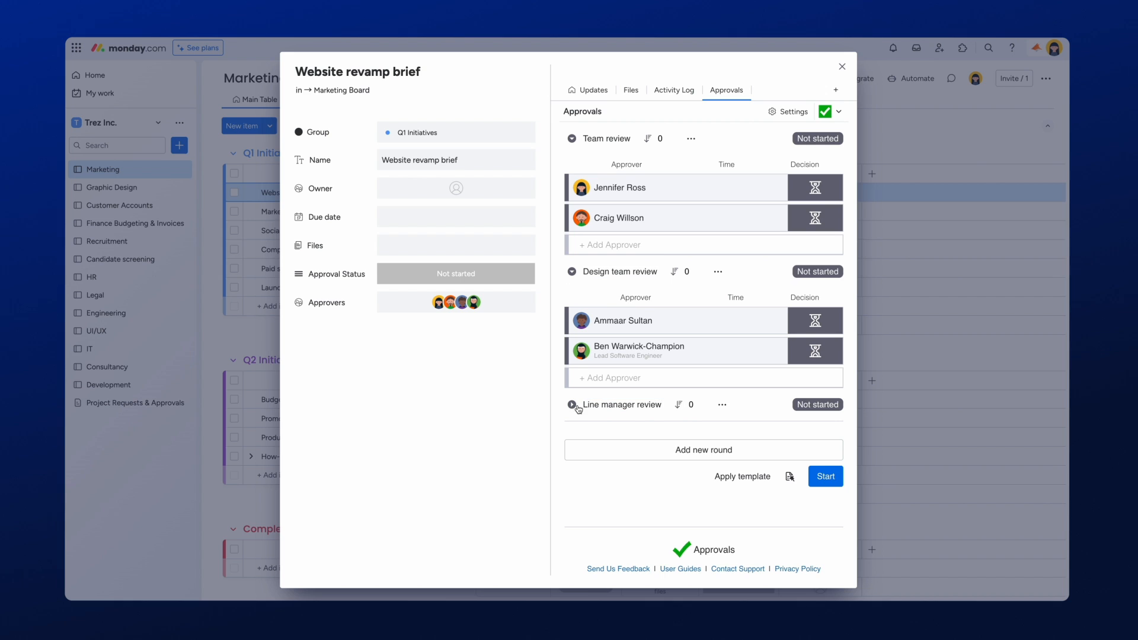
# Expand the Line manager review round and add the line manager as its approver.
pyautogui.click(575, 407)
pyautogui.scroll(-3, 605, 408)
pyautogui.click(610, 454)
pyautogui.write('emily')
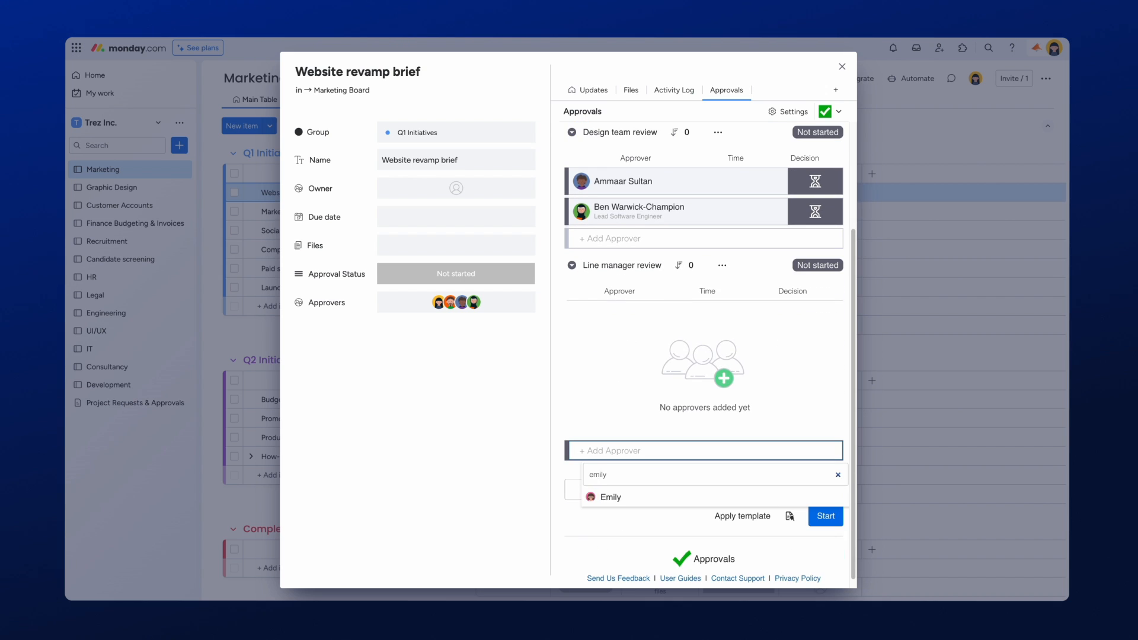
pyautogui.click(610, 496)
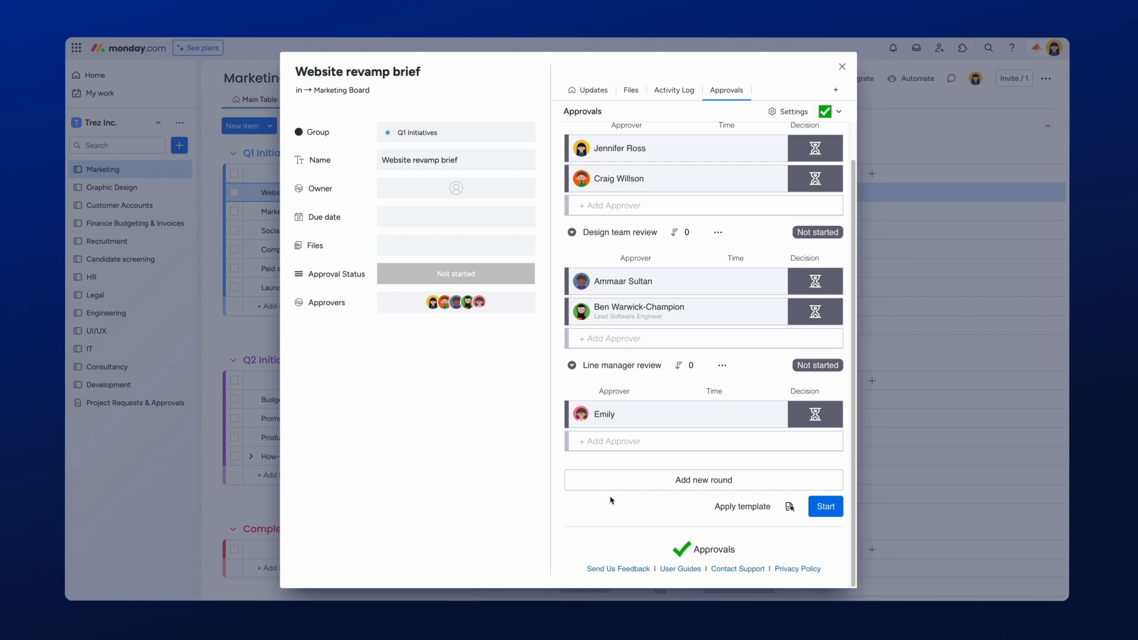
# Start the Website revamp brief approval and approve your own Team review entry with the comment "Brief looks great :)".
pyautogui.click(824, 509)
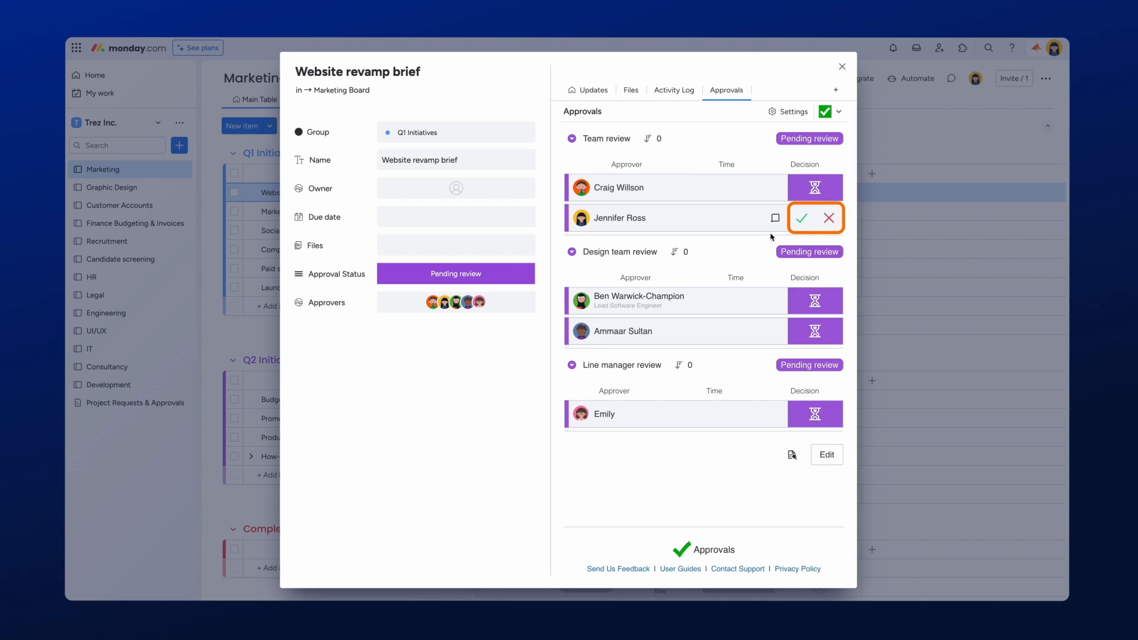
pyautogui.click(799, 222)
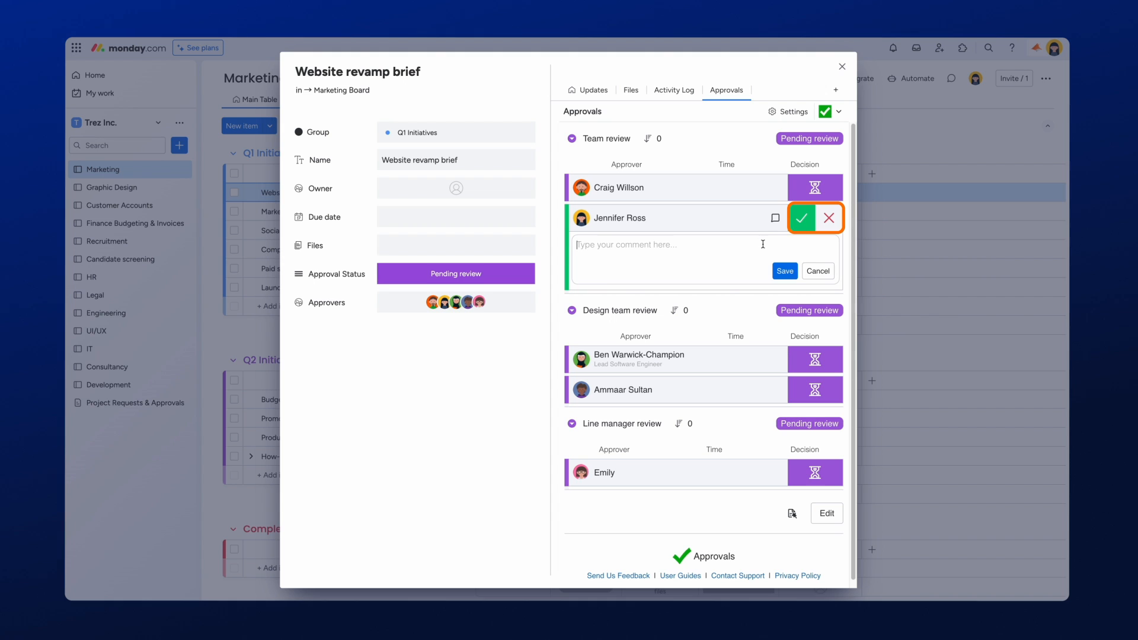
pyautogui.write('Brief loo')
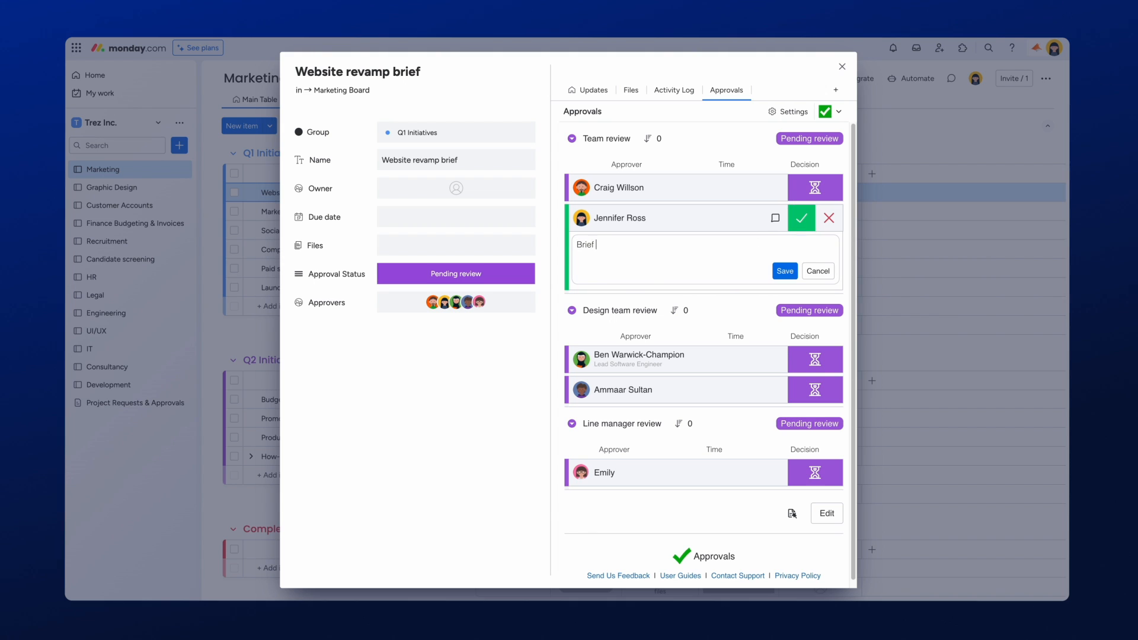
pyautogui.write('ks great :)')
pyautogui.click(780, 272)
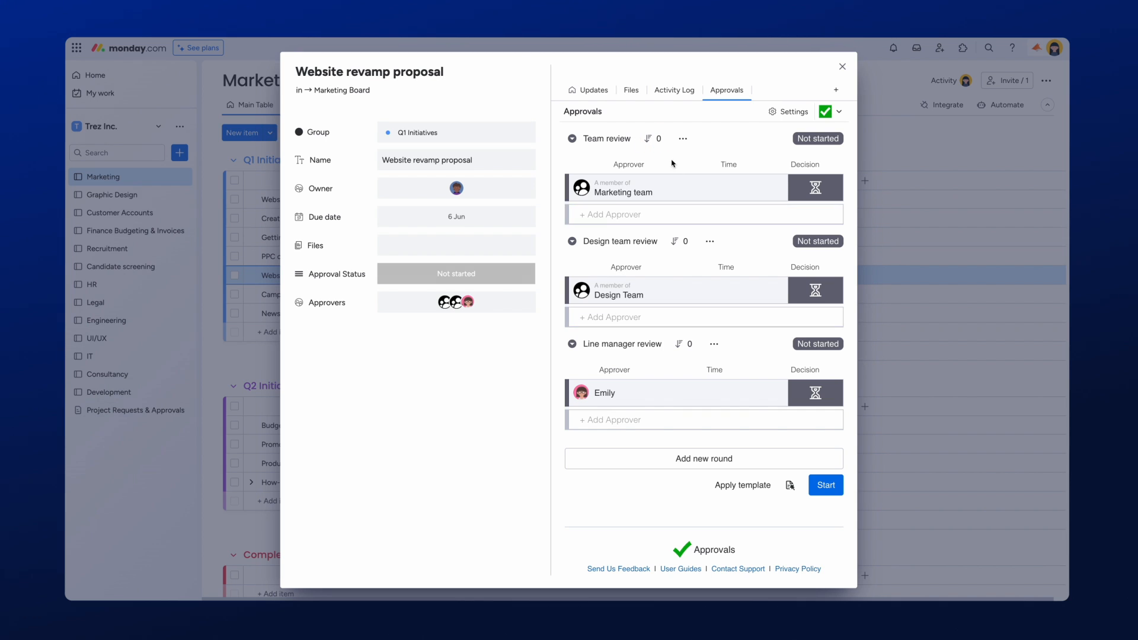
# Set the order of the Team, Design team and Line manager review rounds to 1, 2 and 3, and start the approval.
pyautogui.click(658, 141)
pyautogui.press('BackSpace')
pyautogui.write('1')
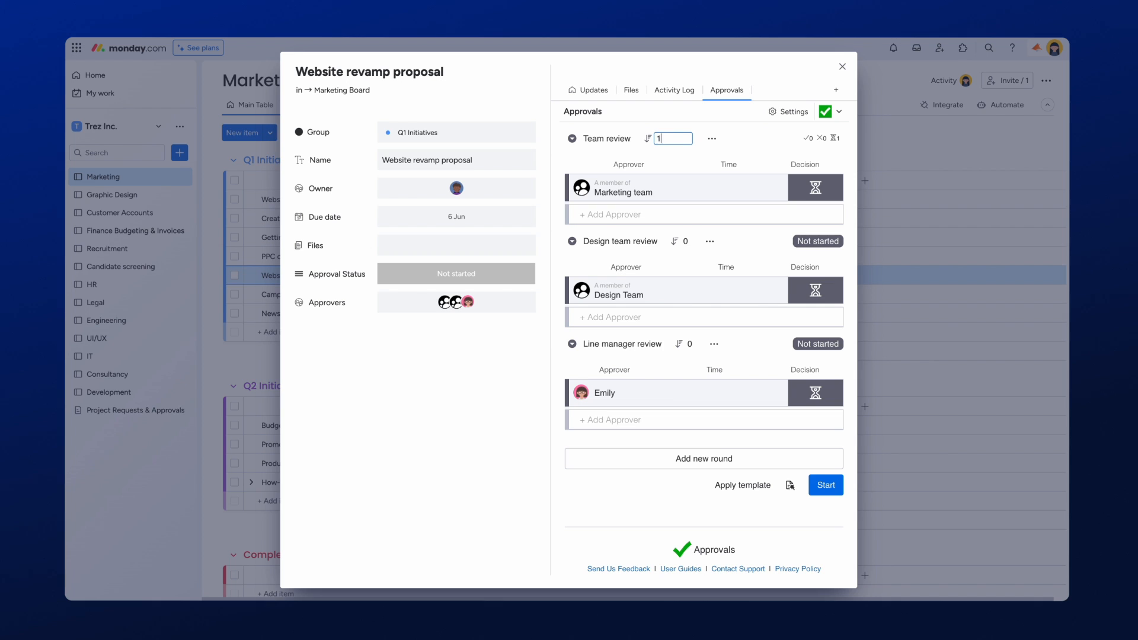
pyautogui.press('Return')
pyautogui.click(686, 242)
pyautogui.press('BackSpace')
pyautogui.write('2')
pyautogui.press('Return')
pyautogui.click(690, 345)
pyautogui.press('BackSpace')
pyautogui.write('3')
pyautogui.press('Return')
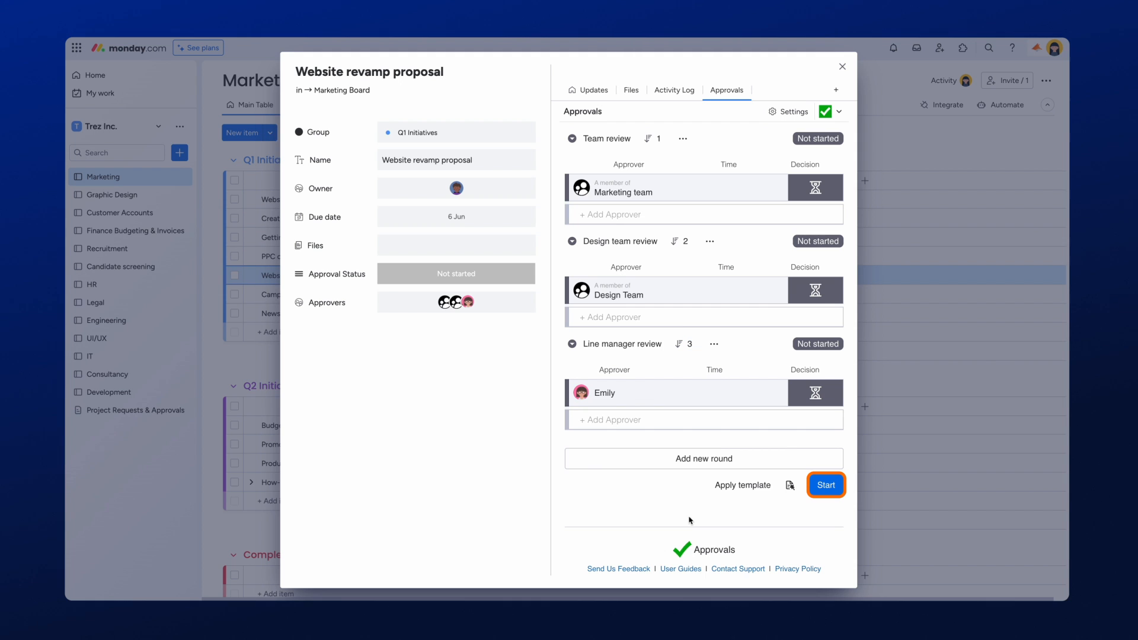
pyautogui.click(836, 489)
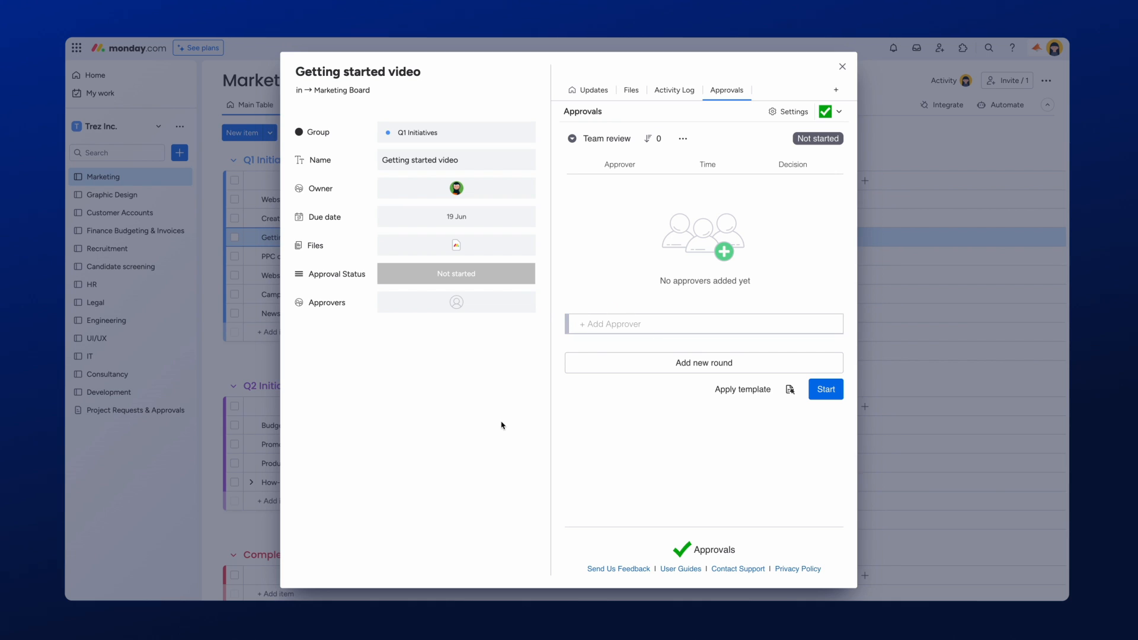
# Add the Marketing team as approver of the Getting started video's Team review round.
pyautogui.click(592, 329)
pyautogui.write('marketing')
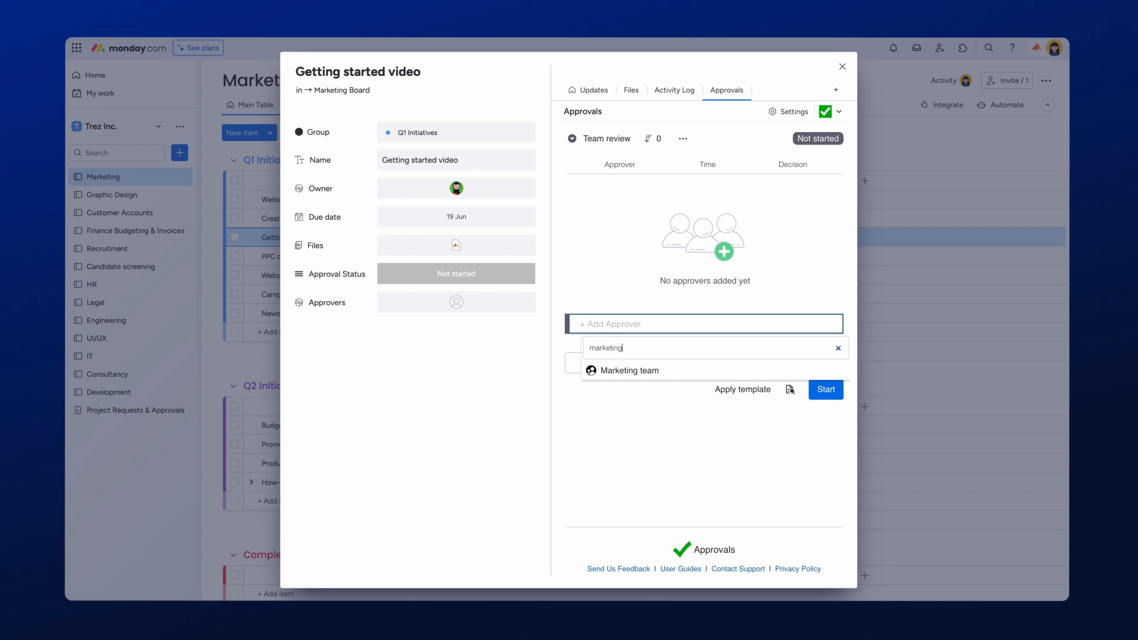
pyautogui.click(595, 369)
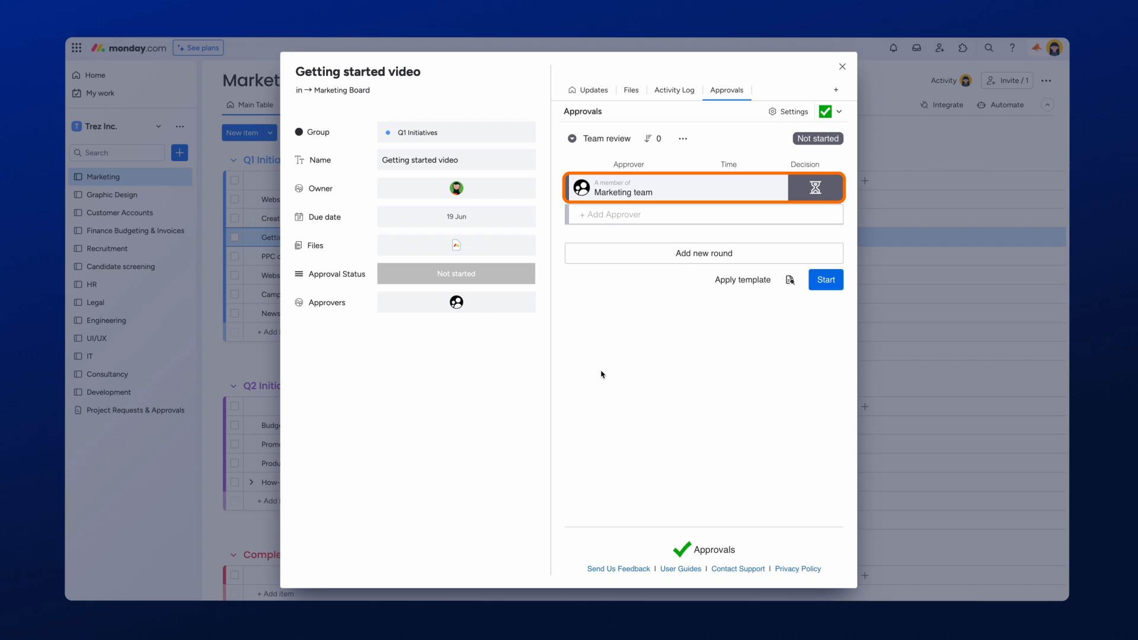
# Start the Getting started video approval and save an approving decision for the Marketing team.
pyautogui.click(826, 279)
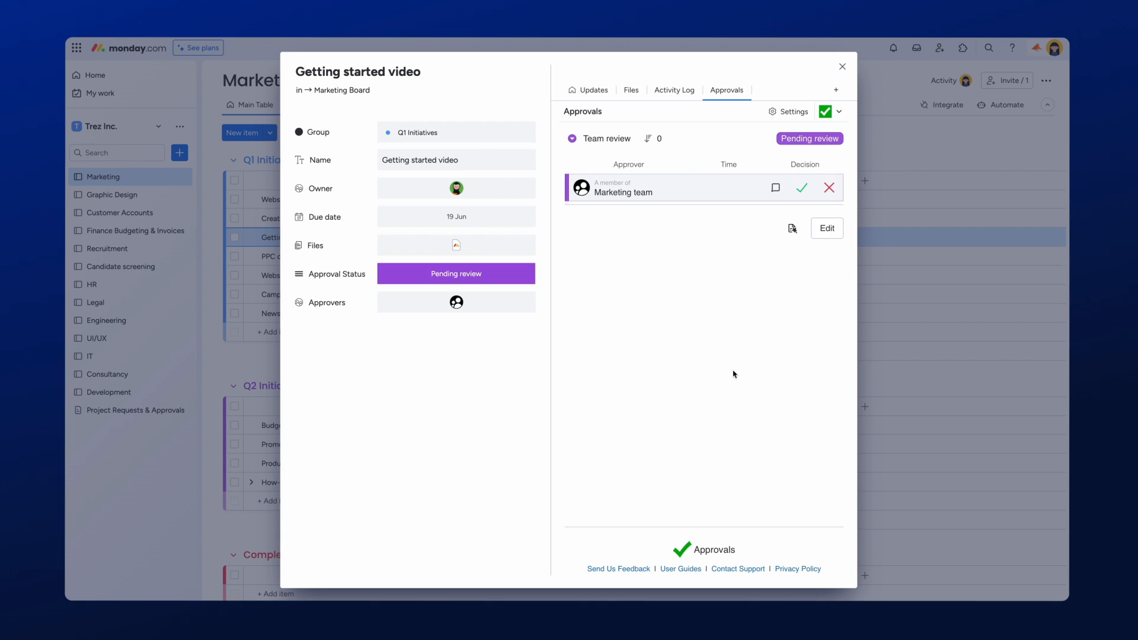
pyautogui.click(801, 187)
pyautogui.click(786, 240)
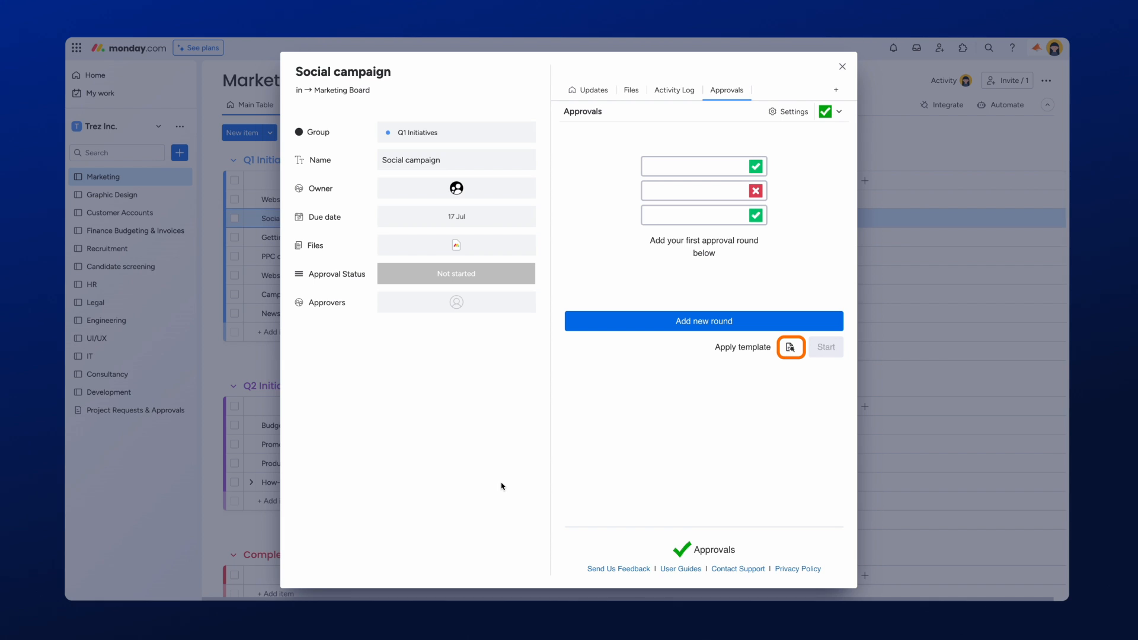
# Create a new approval template from the Social campaign item and name it "Marketing approval".
pyautogui.click(791, 350)
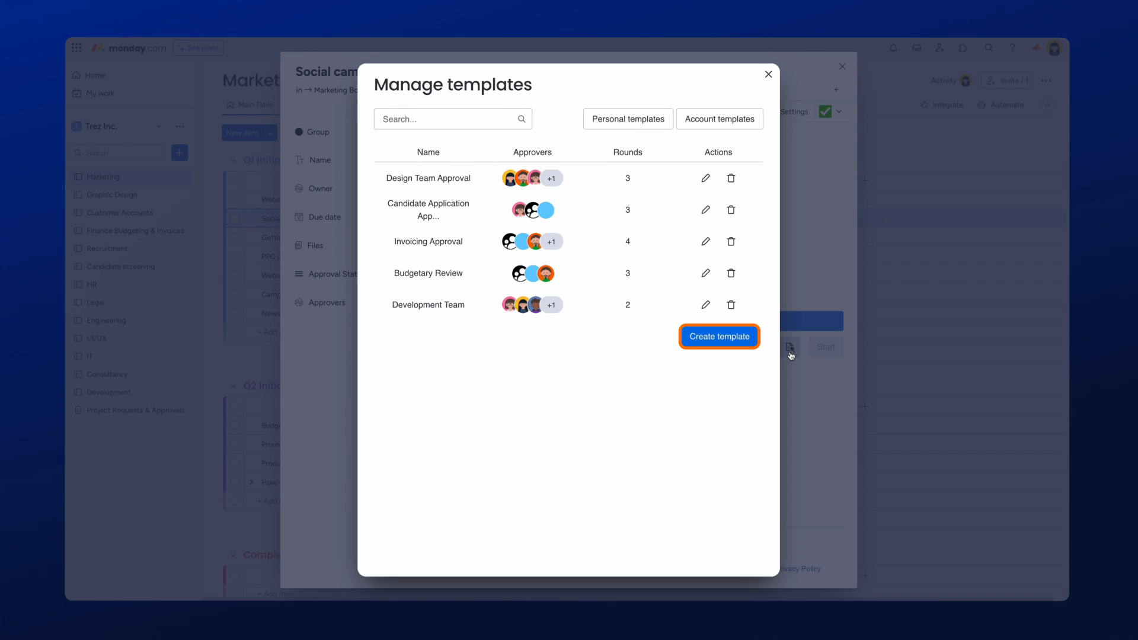
pyautogui.click(752, 338)
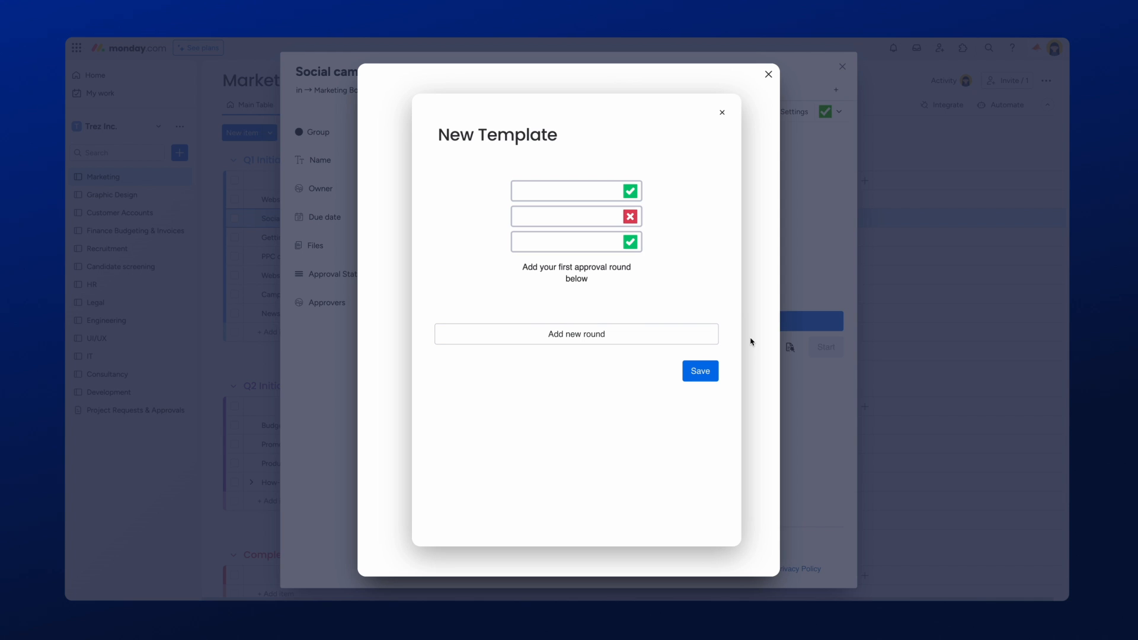
pyautogui.click(498, 135)
pyautogui.write('Marketing approv')
pyautogui.write('al')
# Add a "Team review" round to the template with the Marketing team as its approver.
pyautogui.click(576, 334)
pyautogui.write('Team review')
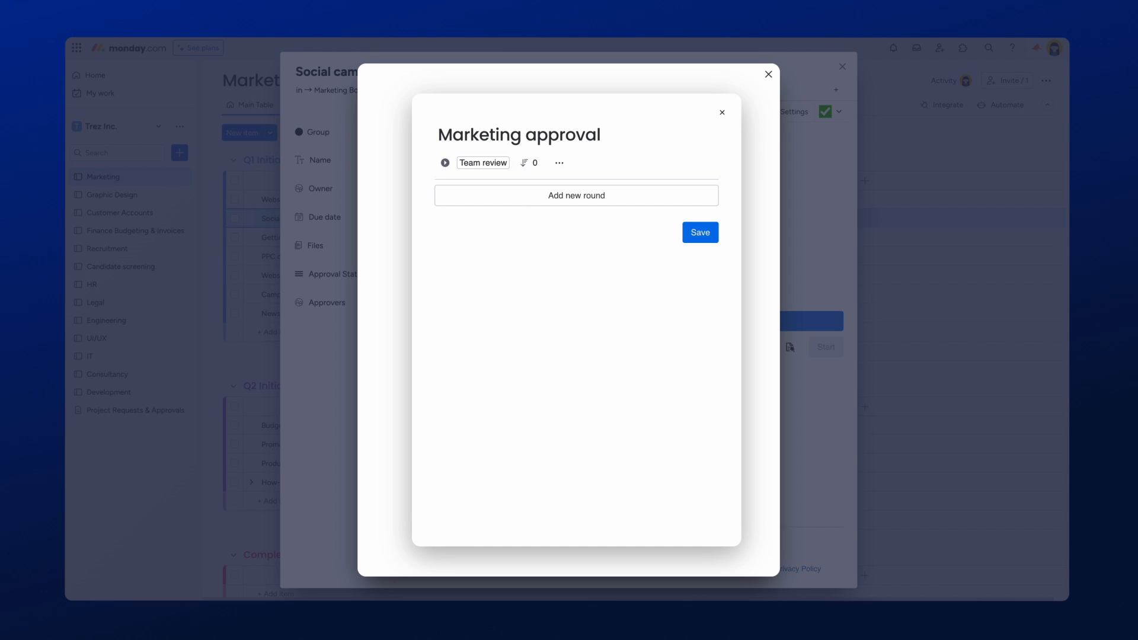
pyautogui.click(445, 164)
pyautogui.click(469, 331)
pyautogui.write('ma')
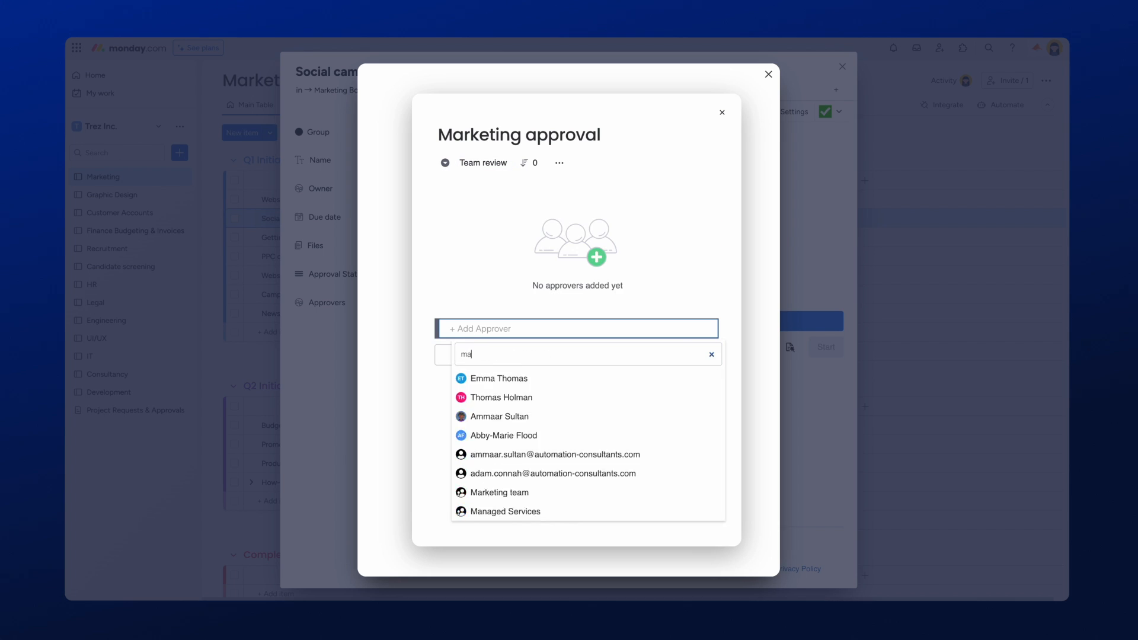
pyautogui.write('rketing')
pyautogui.click(500, 376)
# Add a "Line manager review" round to the template with the line manager as its approver.
pyautogui.click(545, 246)
pyautogui.write('Line manager review')
pyautogui.press('Return')
pyautogui.click(446, 246)
pyautogui.click(498, 412)
pyautogui.write('em')
pyautogui.click(499, 462)
# Set the template's Team review order to 1 and Line manager review order to 2, and save the template.
pyautogui.click(534, 163)
pyautogui.write('1')
pyautogui.click(566, 246)
pyautogui.write('2')
pyautogui.click(568, 373)
pyautogui.click(698, 367)
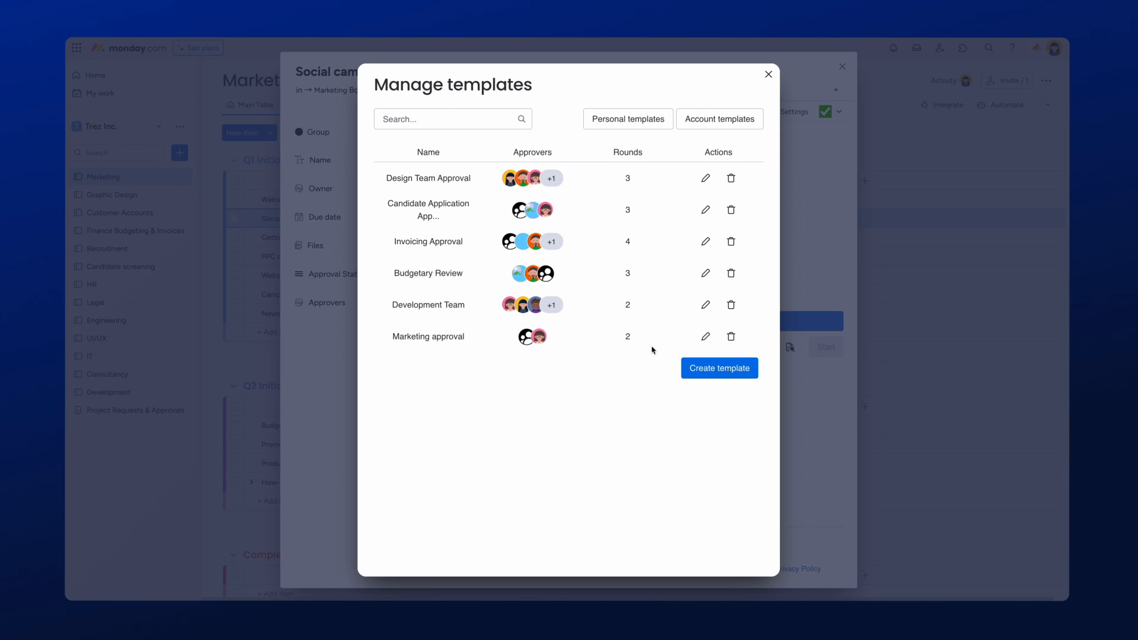
# Leave the template manager and apply the Marketing approval template to the Social campaign item.
pyautogui.click(768, 74)
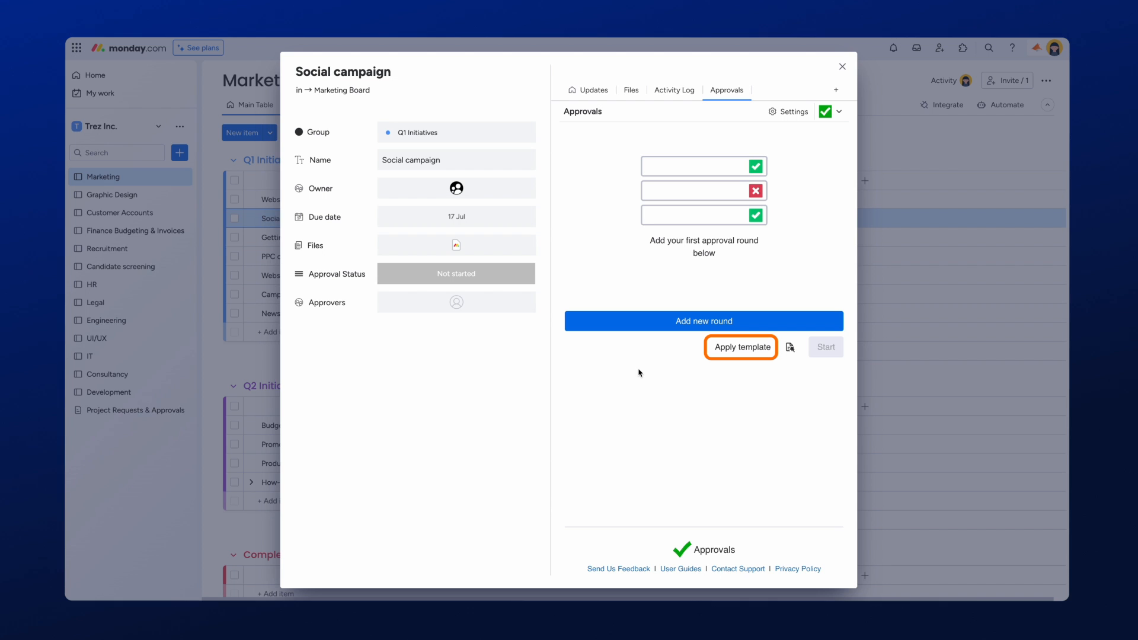
pyautogui.click(722, 352)
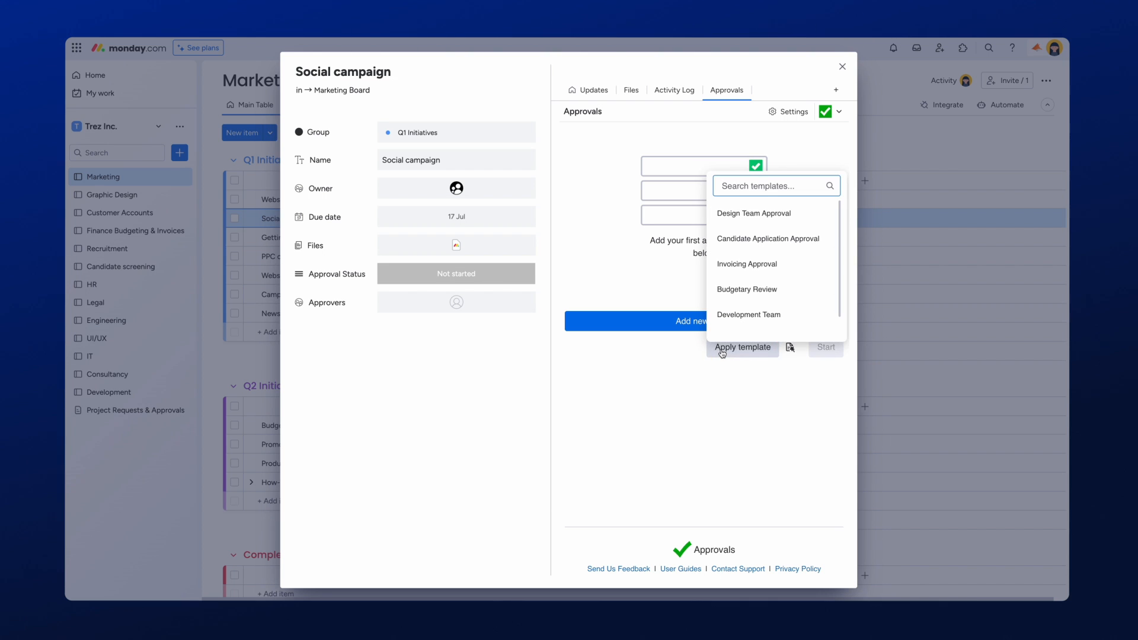
pyautogui.scroll(-1, 741, 316)
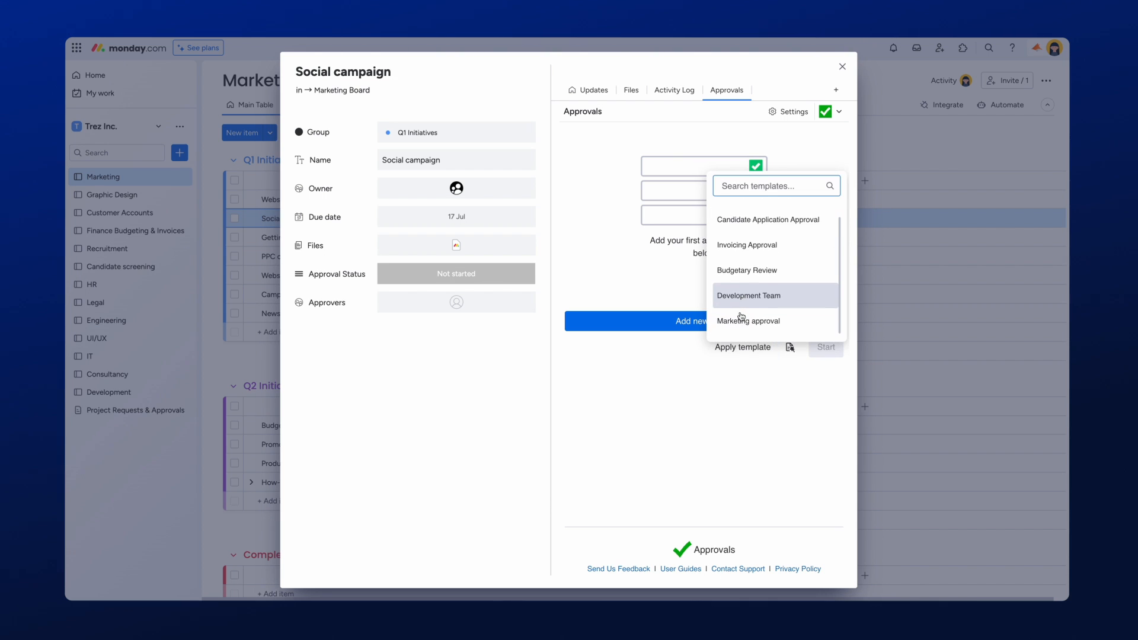
pyautogui.click(743, 321)
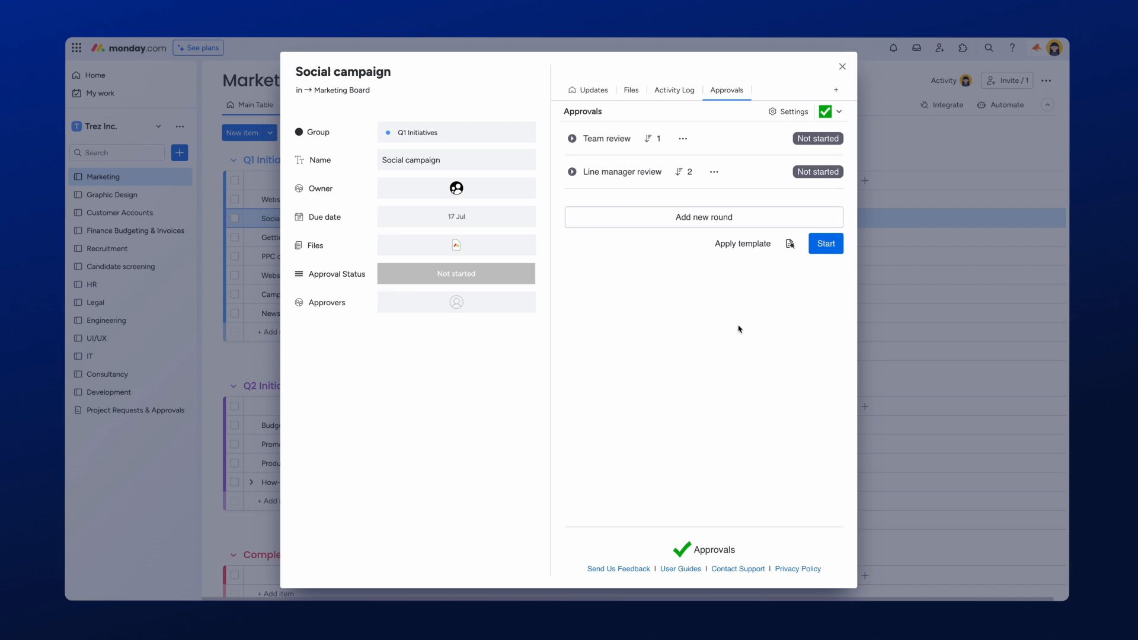
# Expand the Team review and Line manager review rounds of Social campaign and start the approval.
pyautogui.click(573, 140)
pyautogui.click(572, 242)
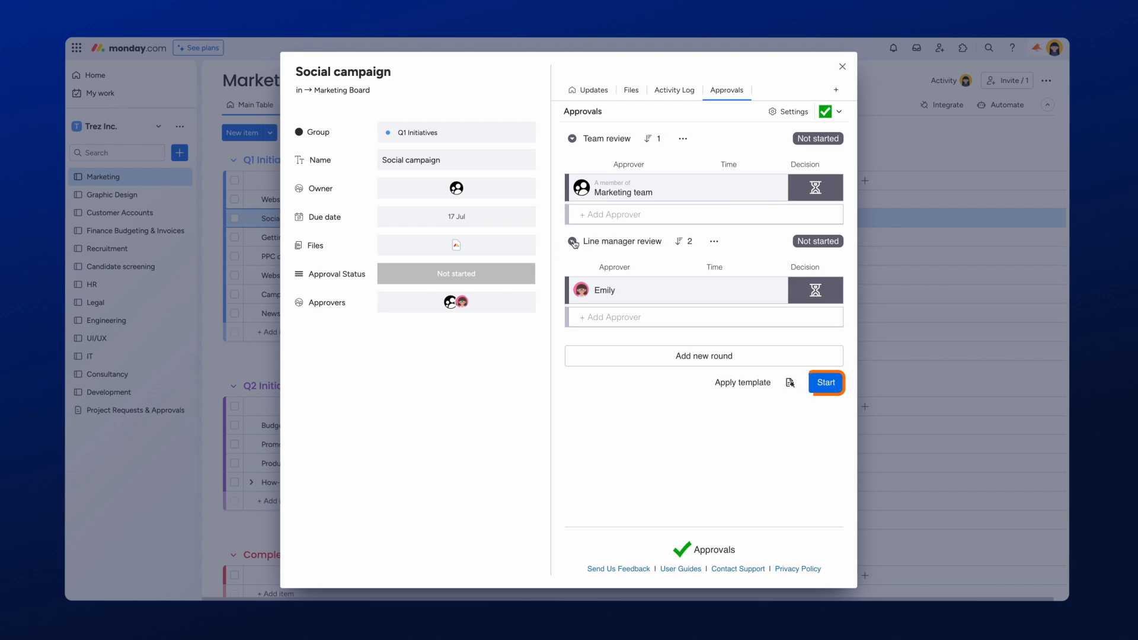
pyautogui.click(825, 386)
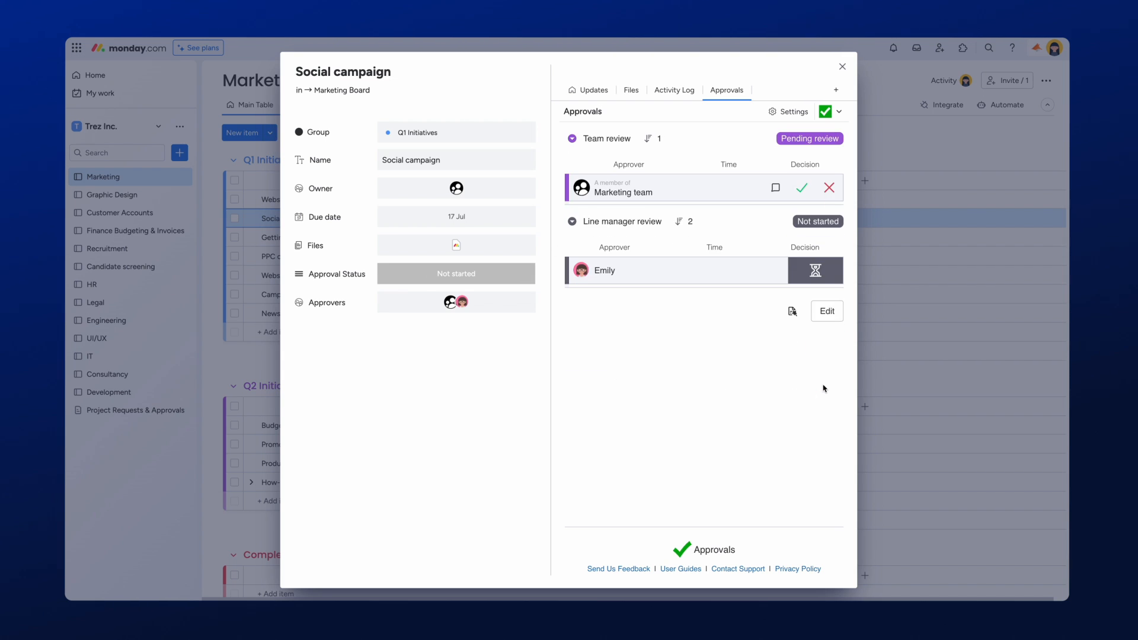